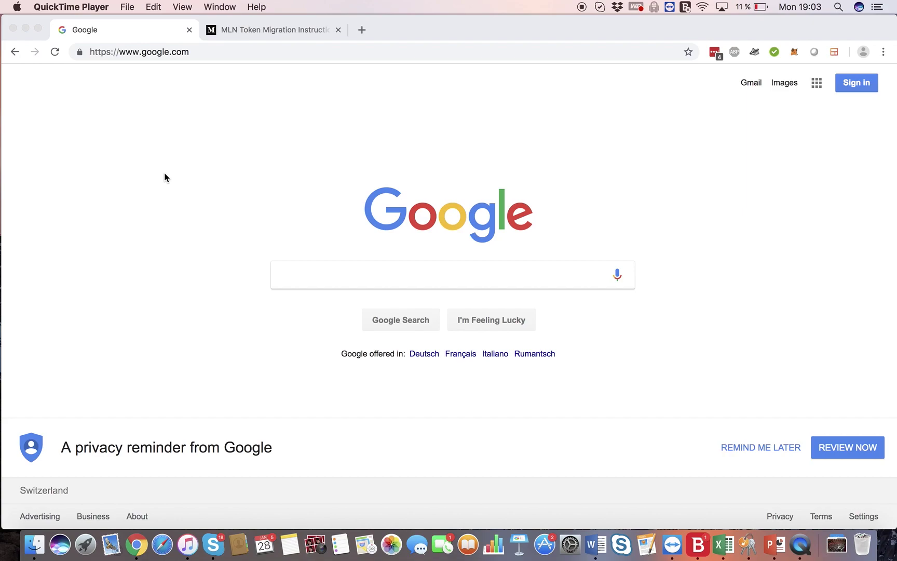
Bring the browser forward and show MyCrypto's Tools menu with Interact with Contracts
left_click(208, 51)
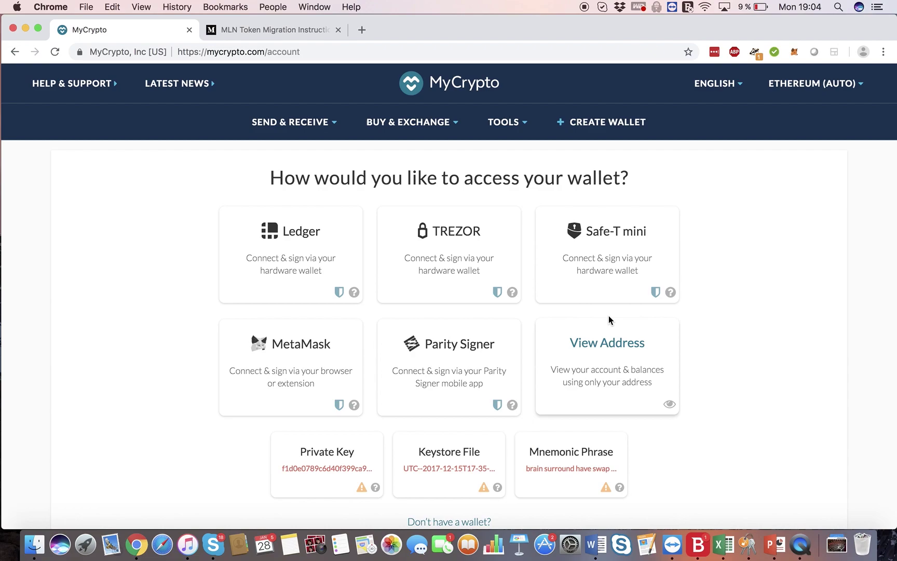
mouse_move(514, 122)
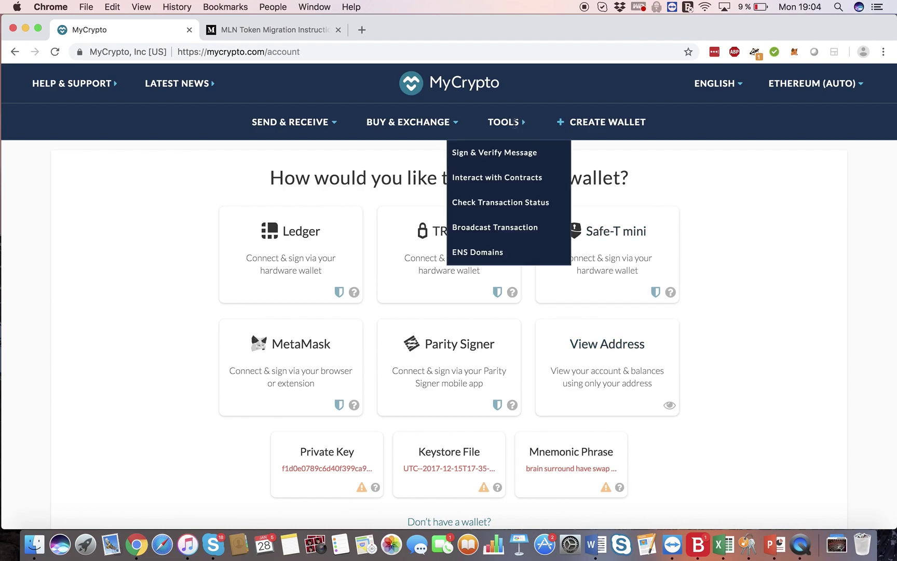
On the Interact with Contracts page, paste the old MLN contract address from the migration article
left_click(488, 177)
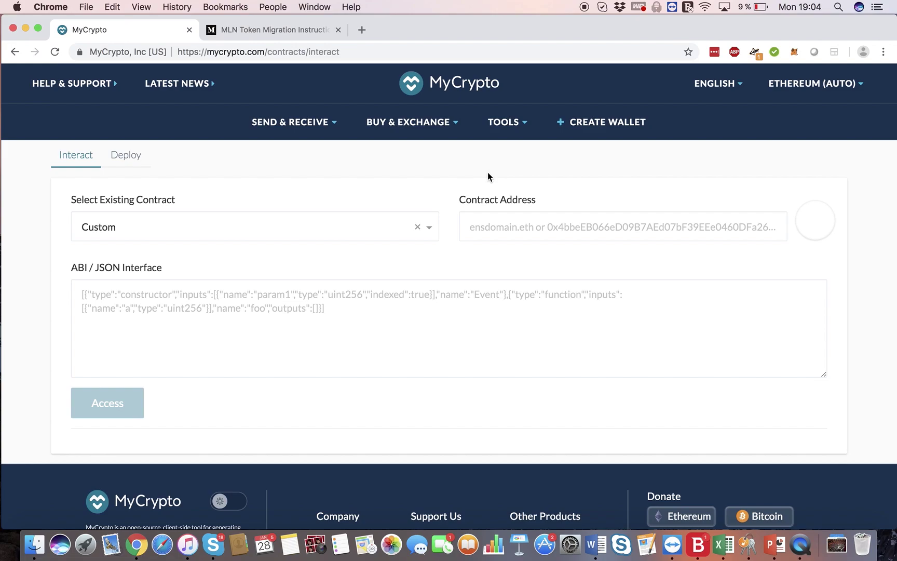
left_click(495, 224)
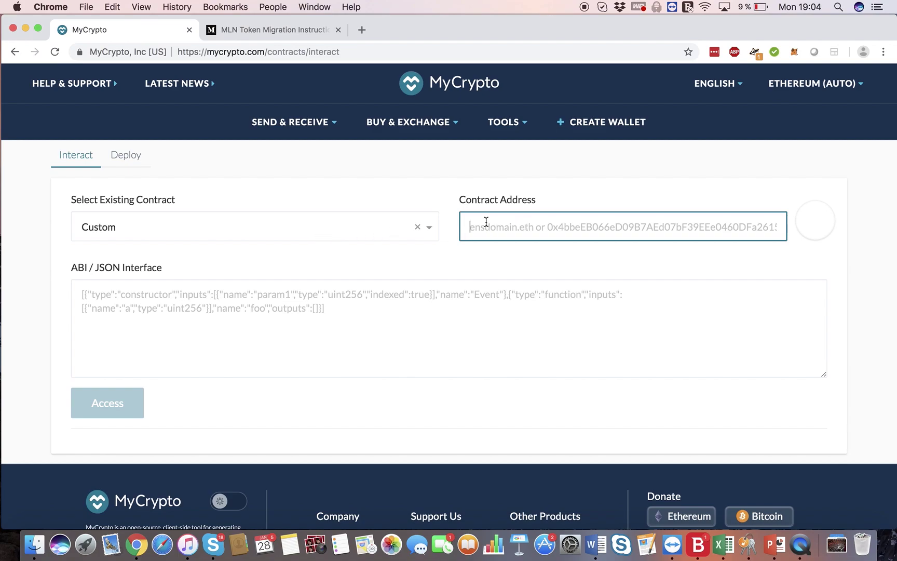
left_click(265, 35)
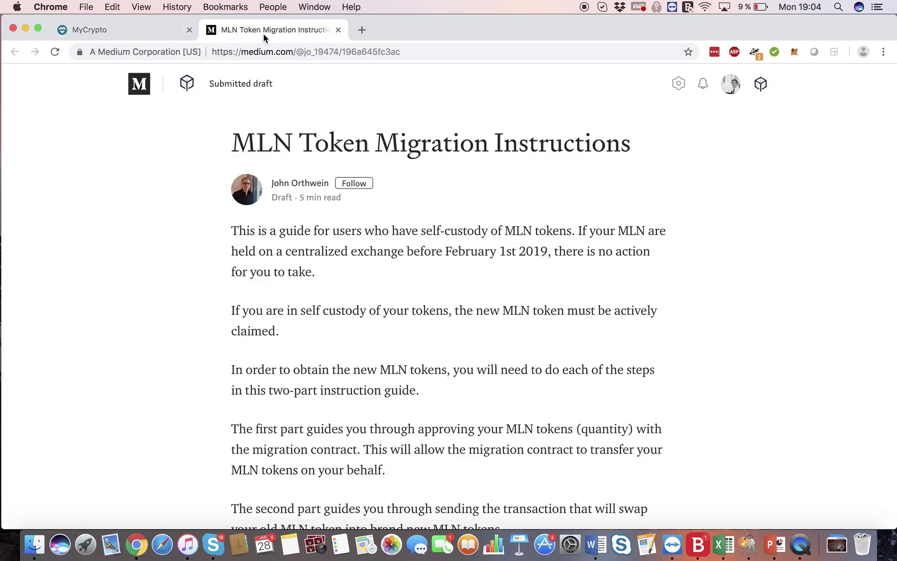
scroll(320, 248, "down", 5)
scroll(320, 250, "down", 15)
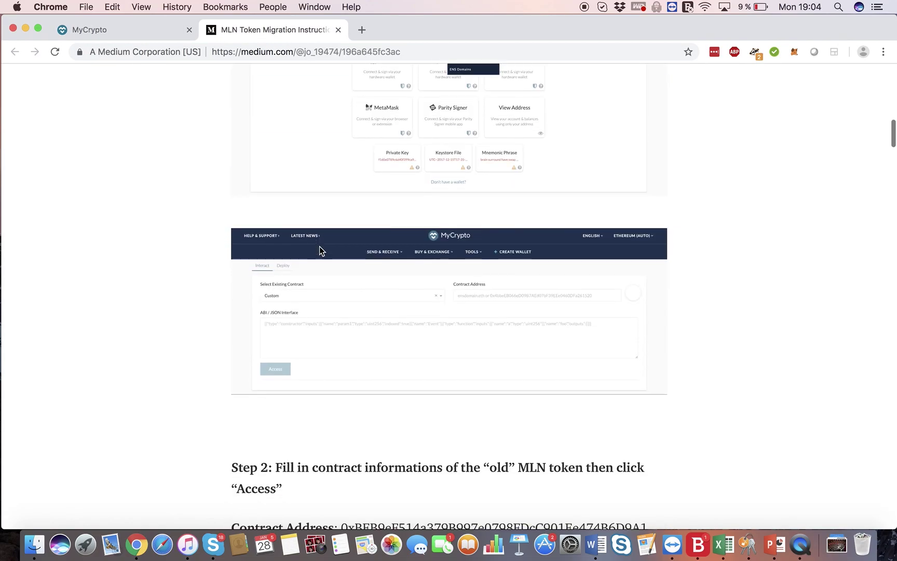
scroll(320, 251, "down", 1)
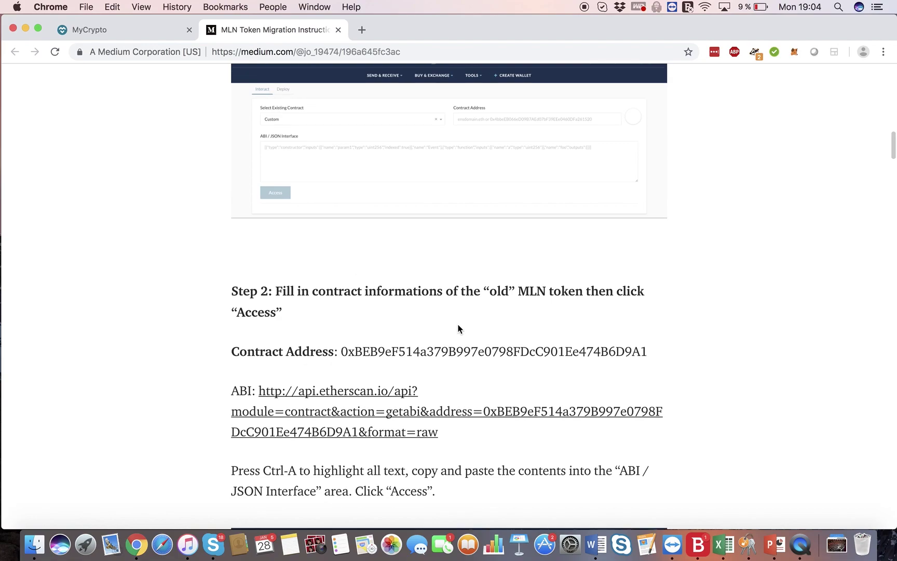
double_click(459, 351)
key("super+c")
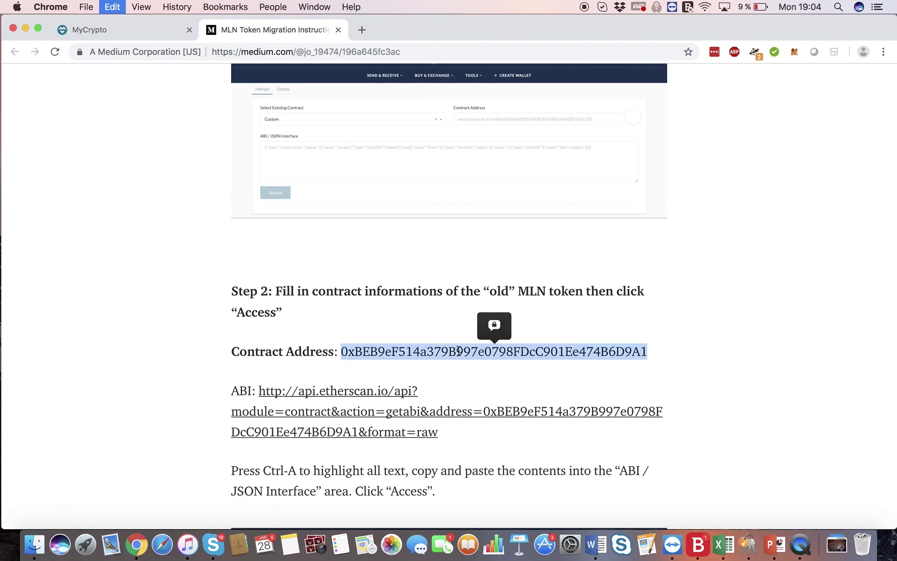
left_click(129, 32)
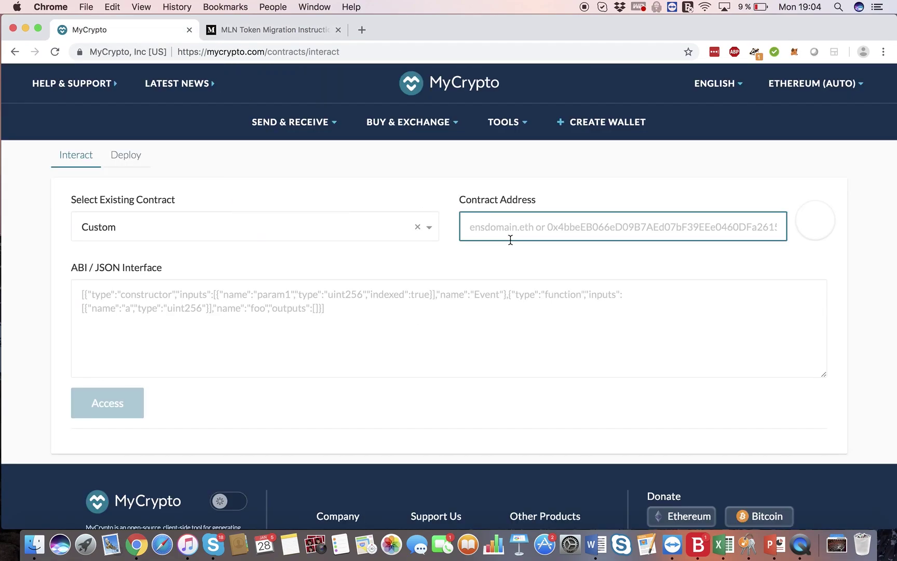
key("super+v")
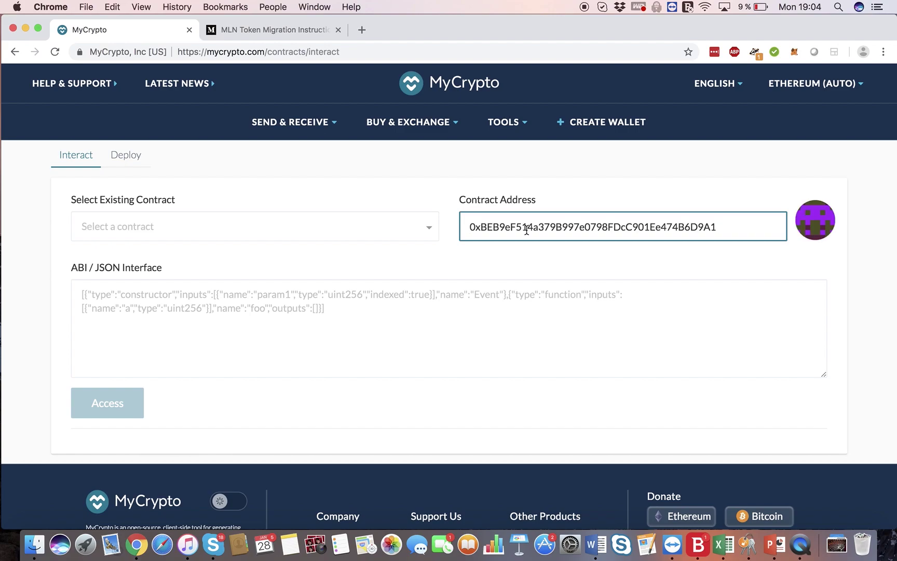
Add the contract's Etherscan ABI JSON, access the contract, and list its functions
left_click(232, 30)
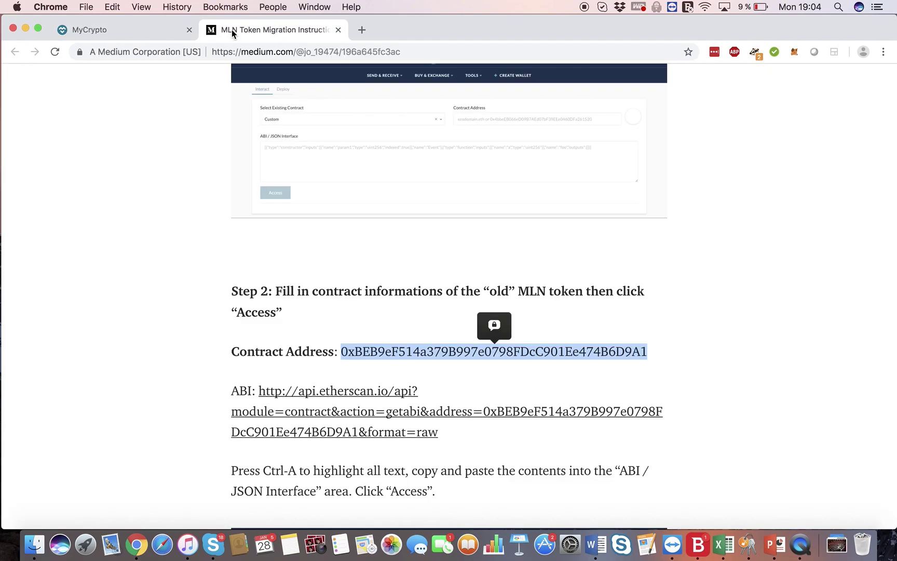
scroll(362, 317, "down", 3)
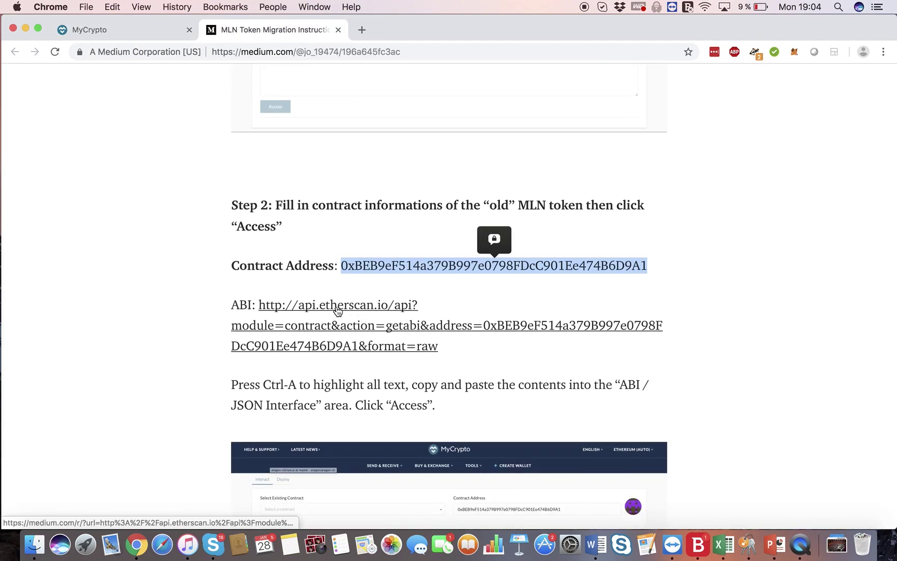
left_click(337, 309)
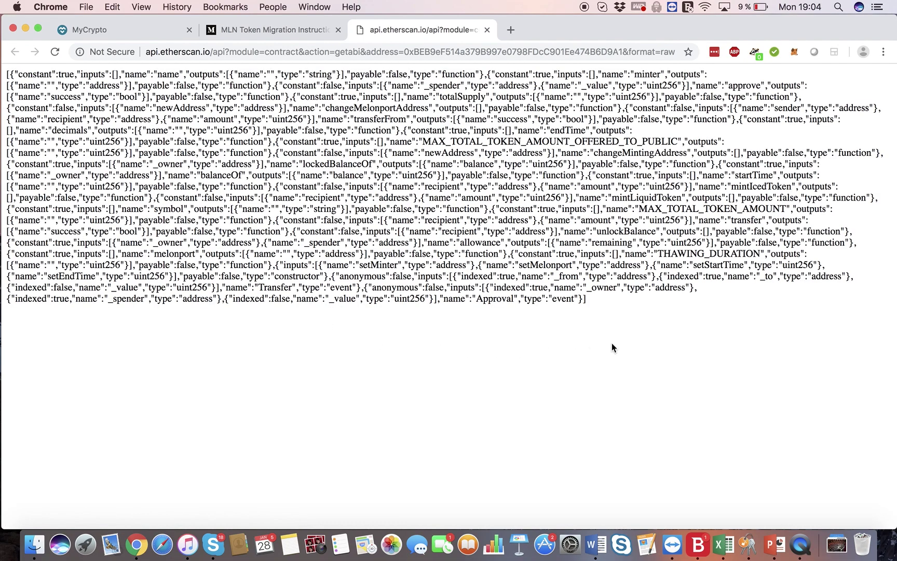
left_click_drag(589, 312, 39, 53)
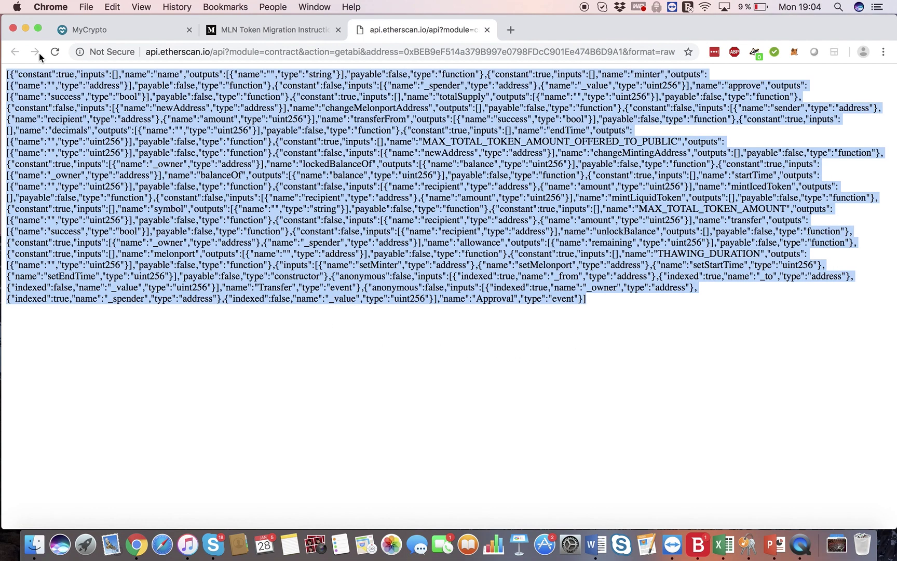
left_click(87, 30)
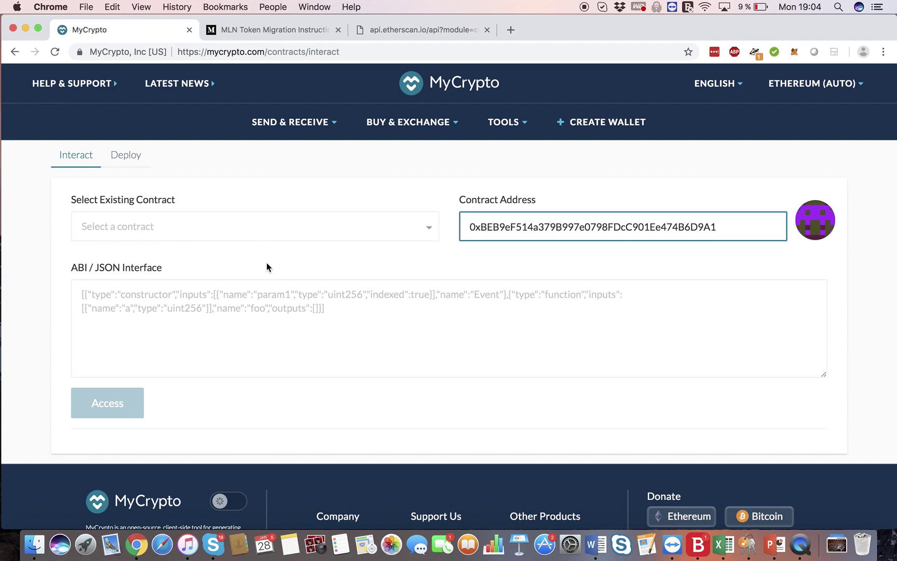
left_click(180, 298)
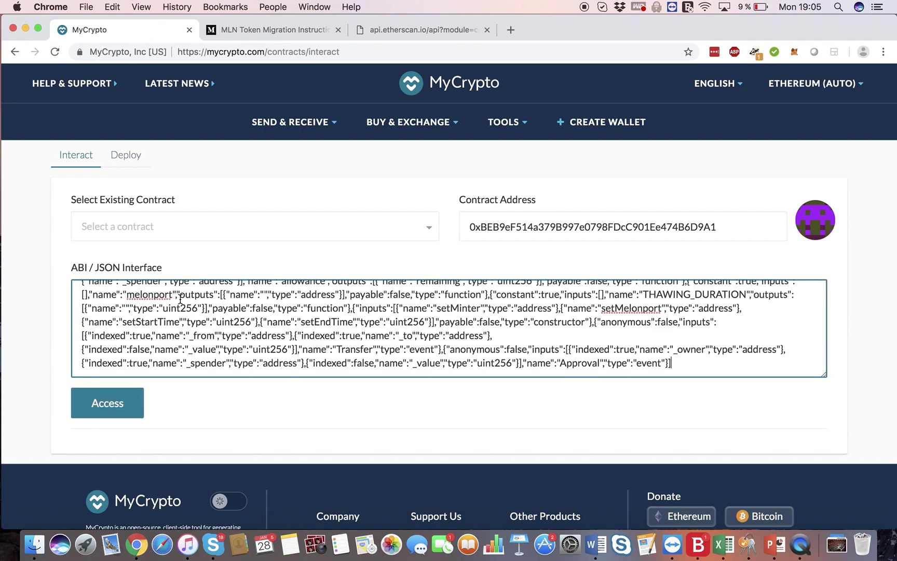
left_click(106, 404)
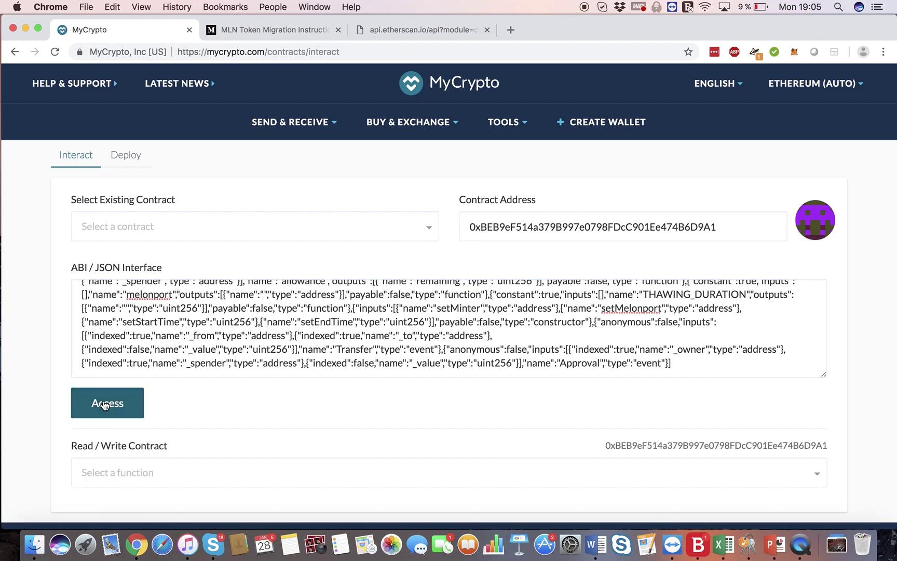
scroll(234, 369, "down", 5)
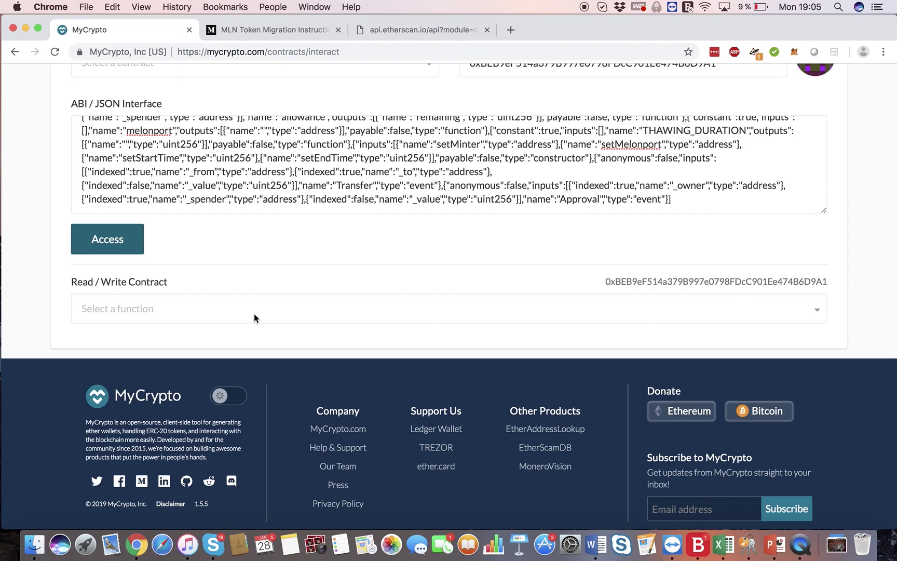
left_click(254, 313)
Choose the approve function and paste the migration contract address as _spender
left_click(188, 391)
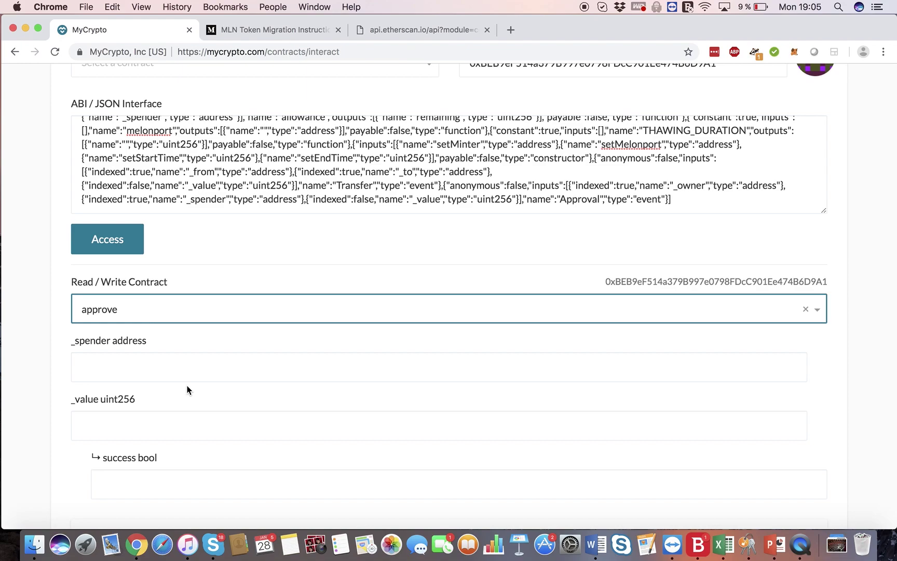
scroll(188, 390, "down", 1)
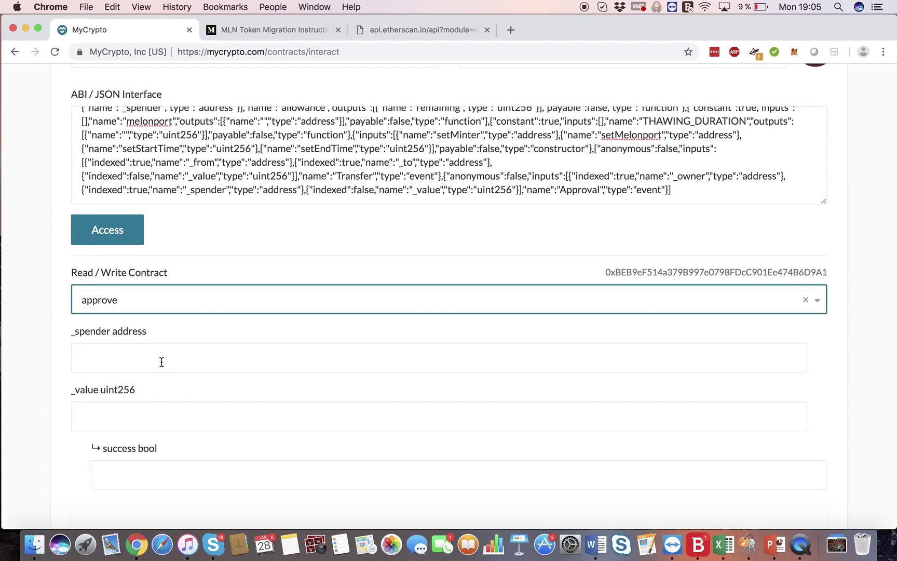
left_click(280, 29)
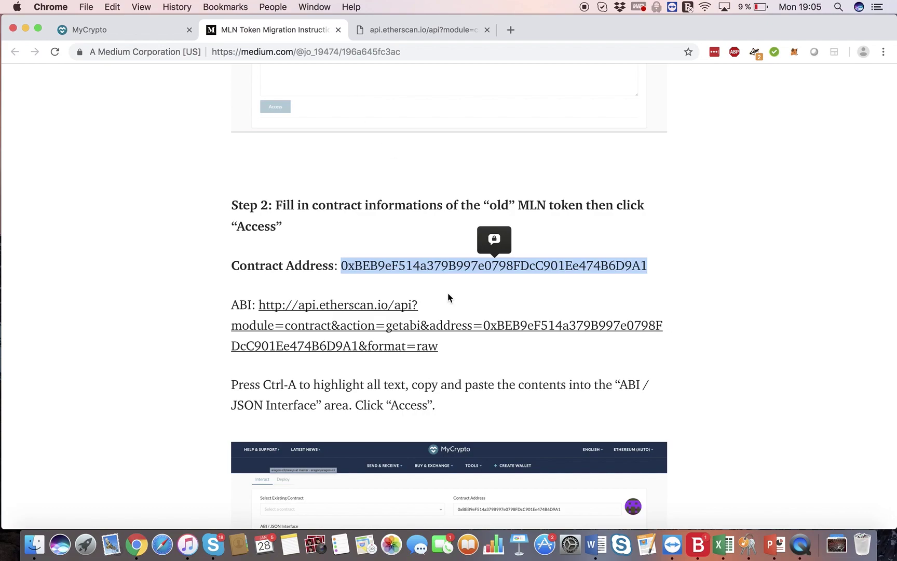
scroll(448, 296, "down", 15)
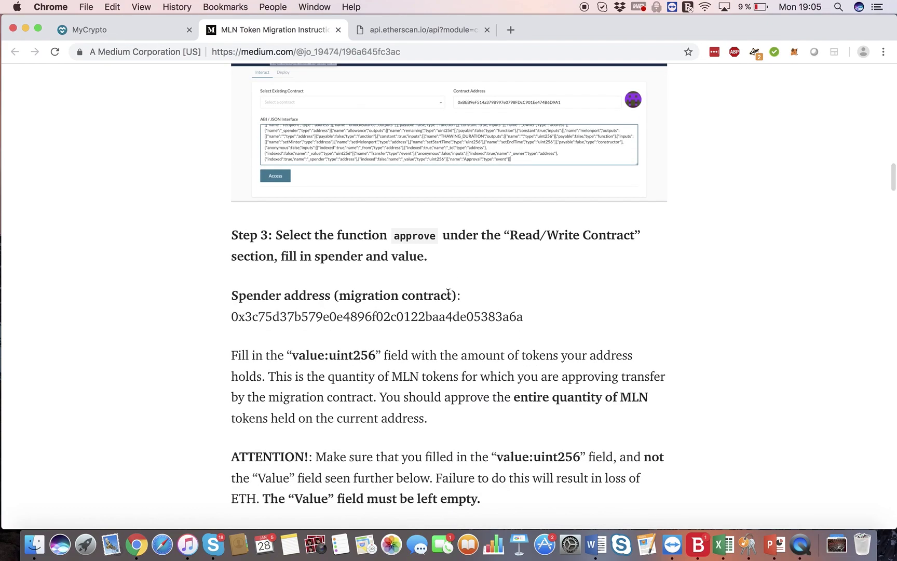
double_click(327, 314)
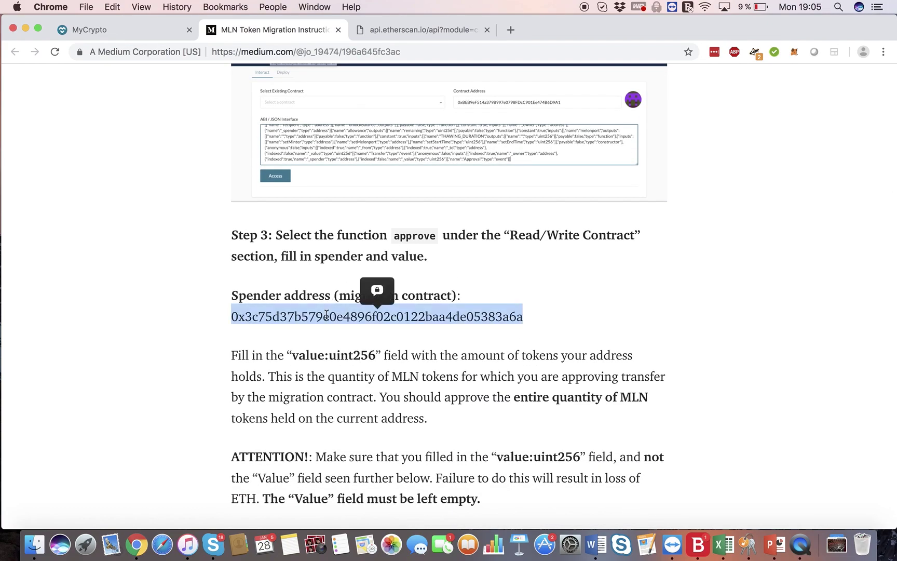
left_click(156, 31)
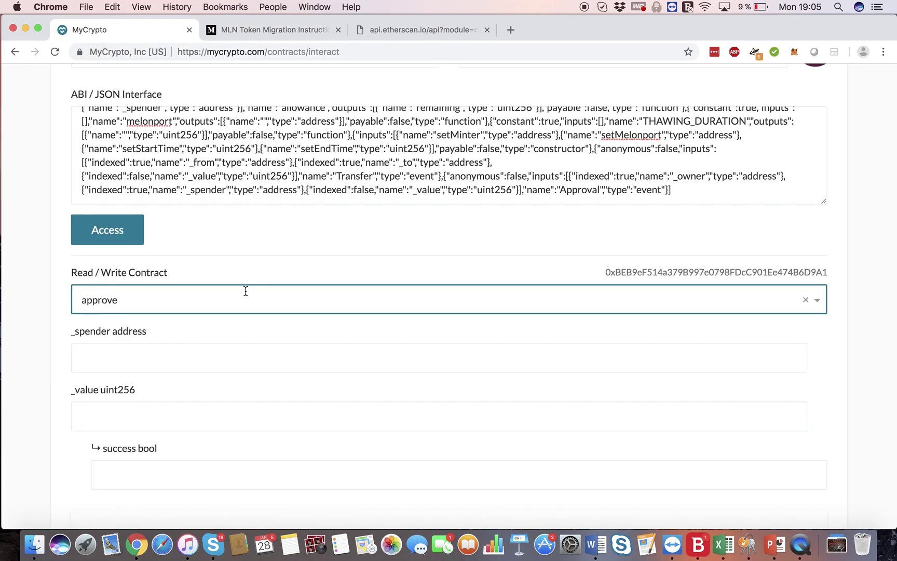
left_click(160, 357)
key("super+v")
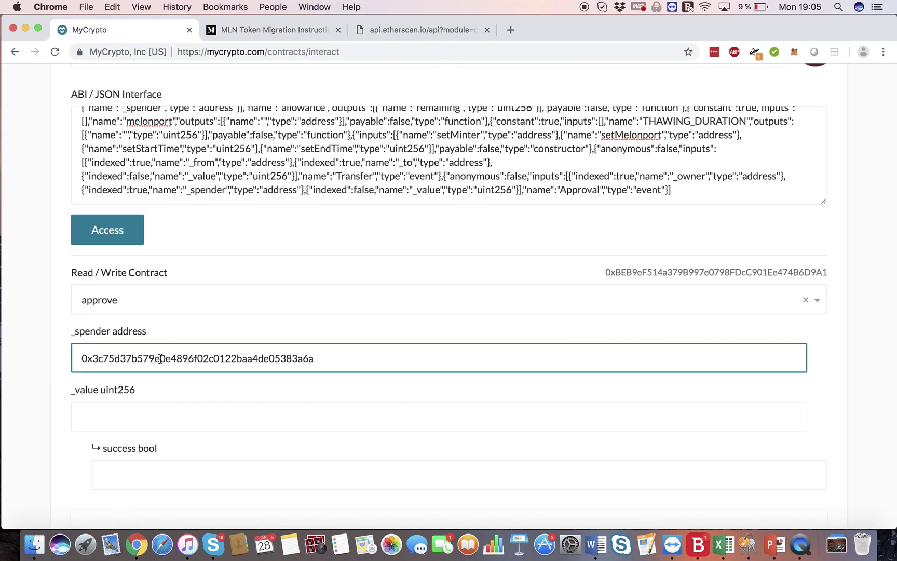
scroll(127, 398, "down", 2)
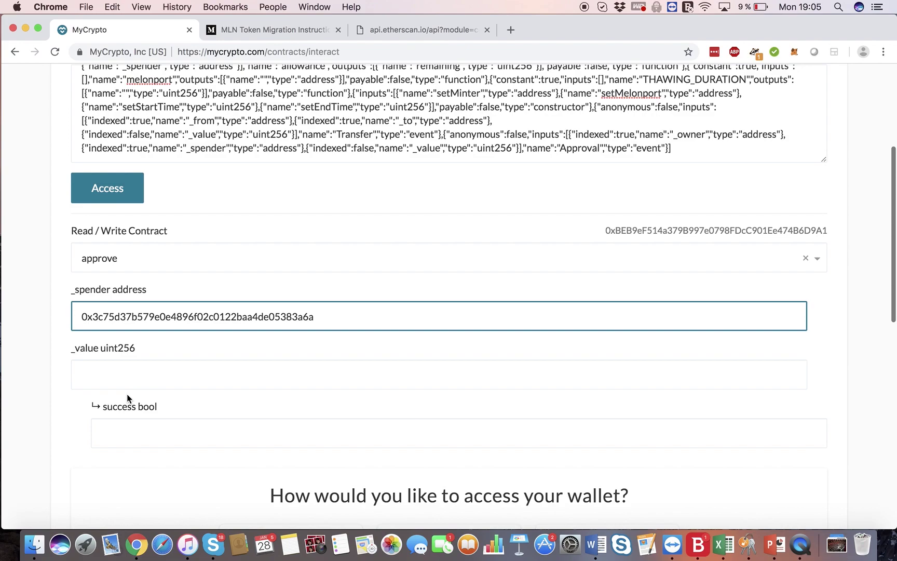
left_click(134, 374)
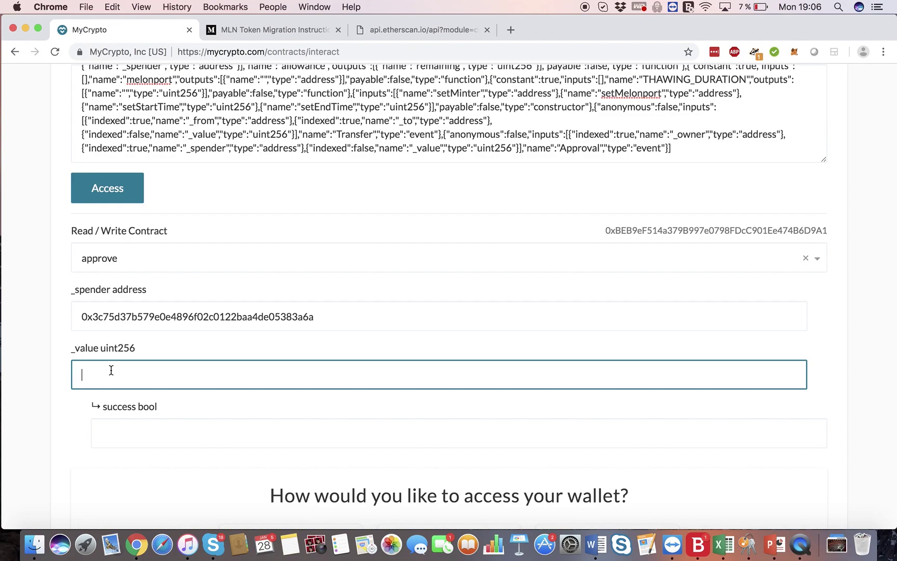
type("1000000000000000000")
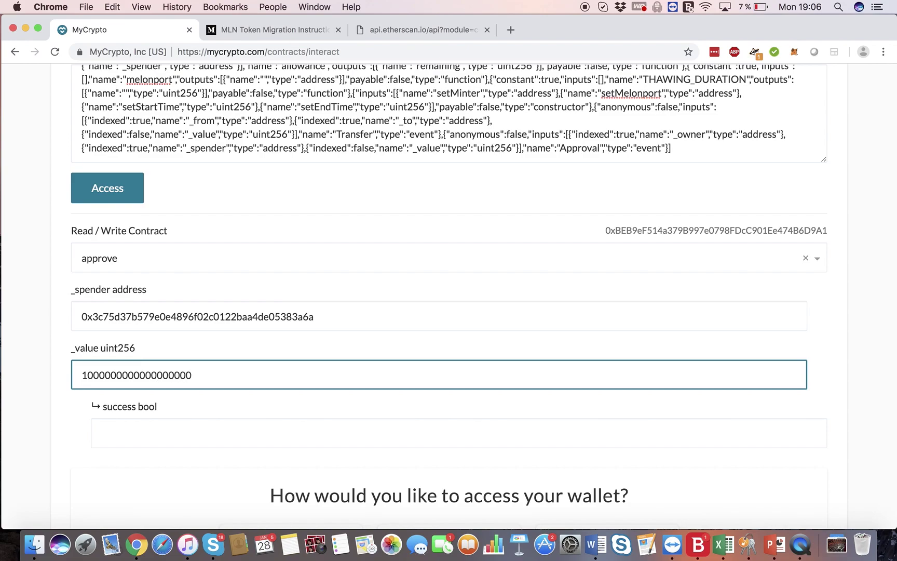
Connect the wallet through MetaMask and dismiss the low battery warning
scroll(111, 369, "down", 1)
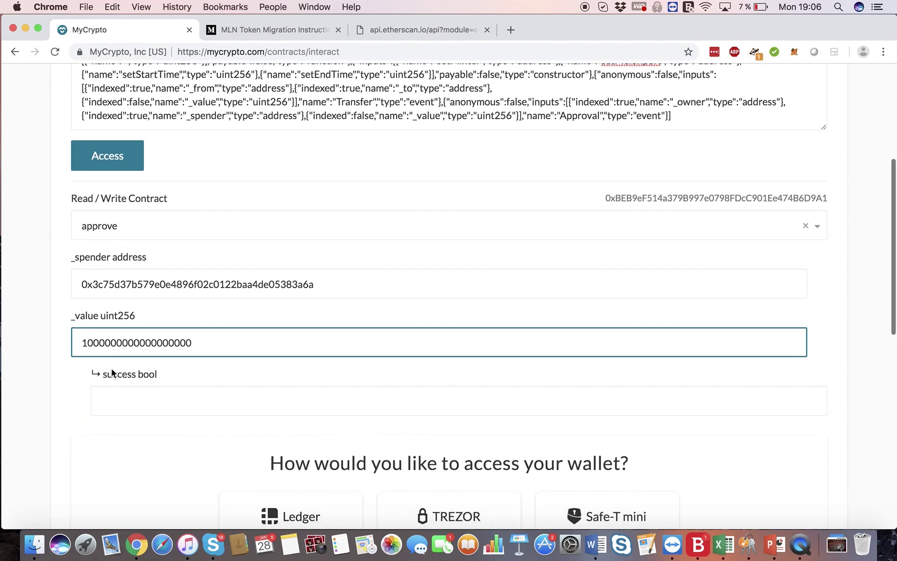
scroll(194, 367, "down", 4)
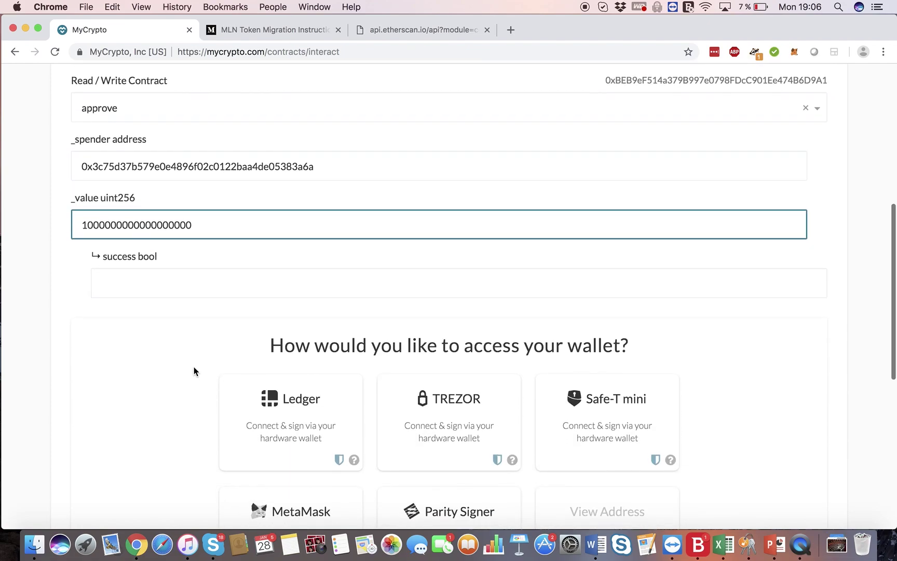
scroll(193, 366, "down", 3)
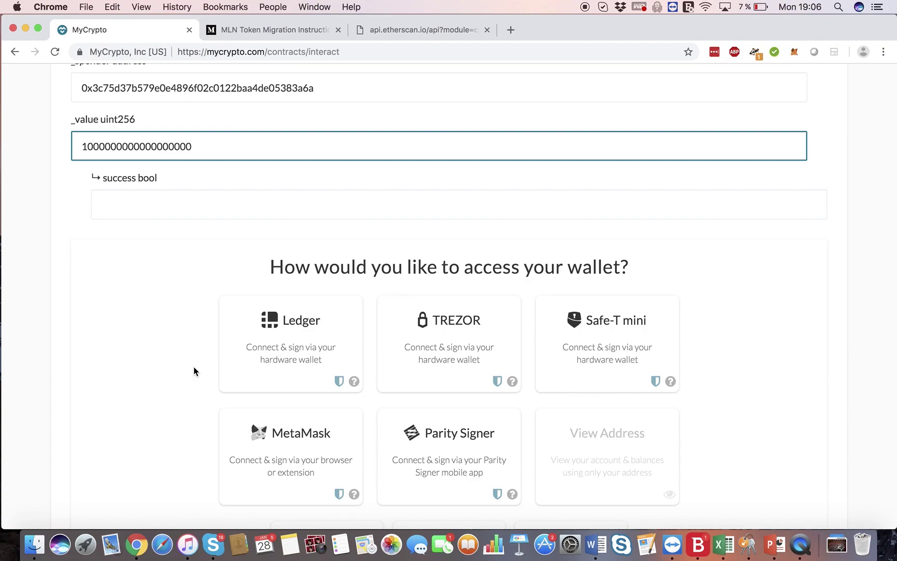
scroll(194, 367, "down", 1)
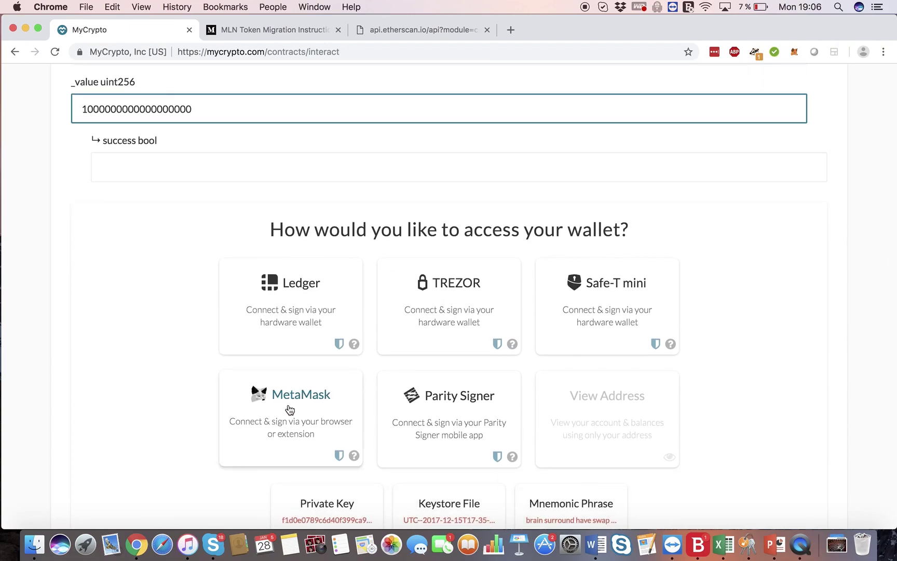
left_click(290, 410)
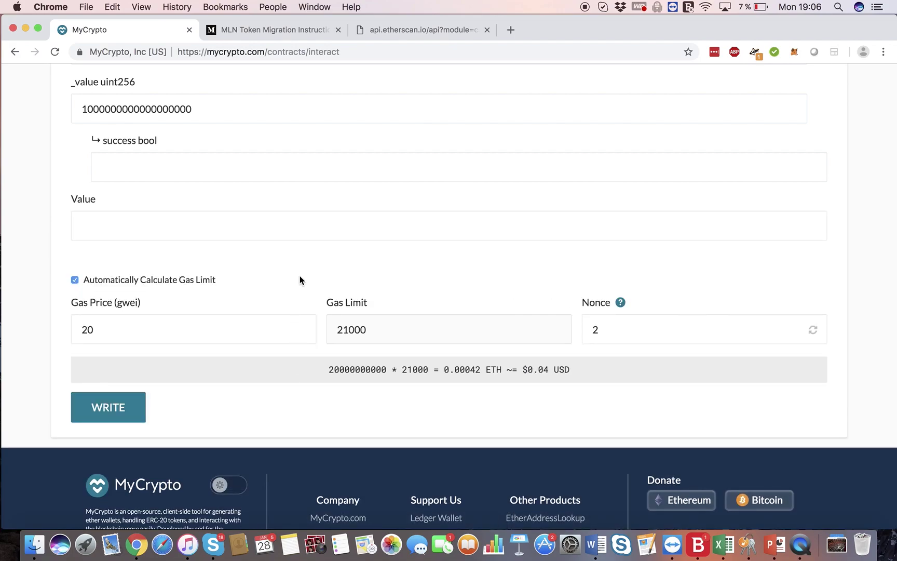
scroll(318, 269, "up", 3)
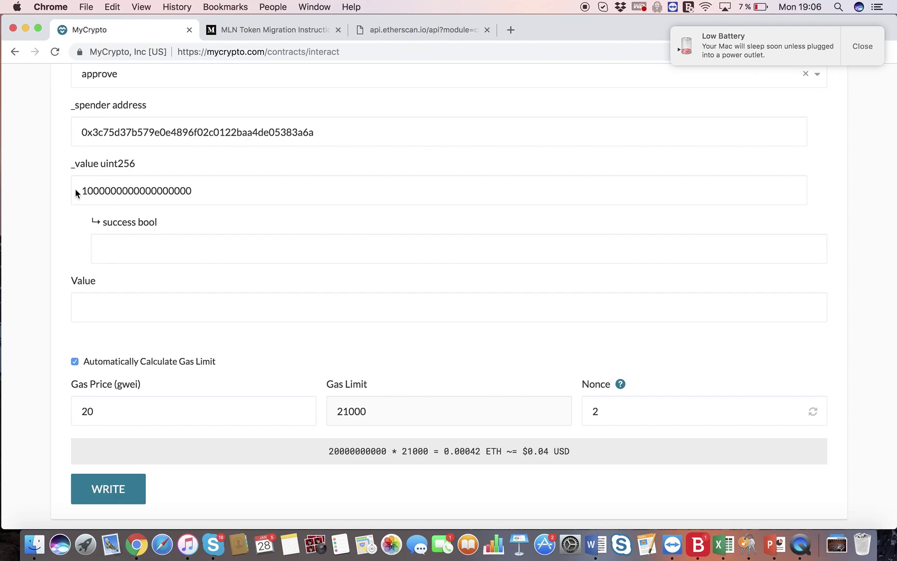
left_click(861, 42)
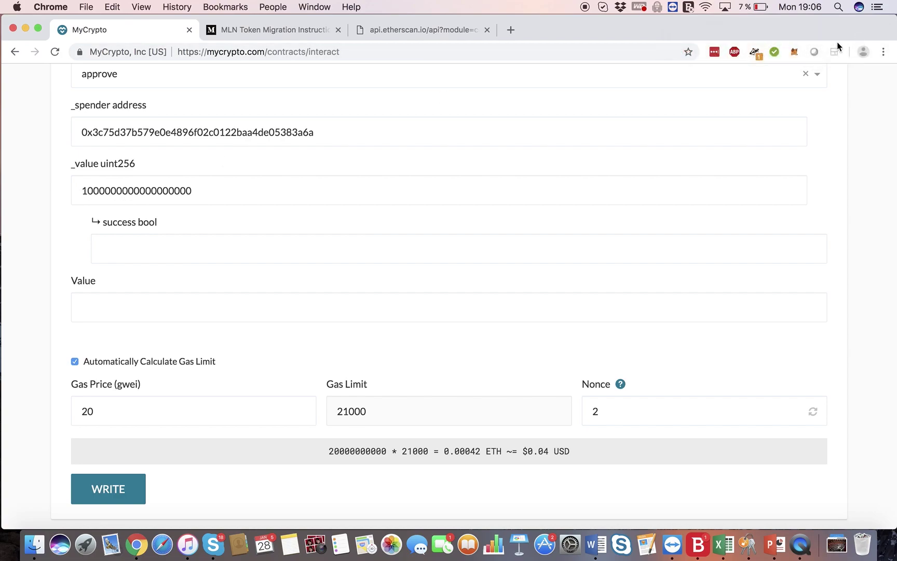
With Value left empty, write the approve call and generate the transaction (gas limit 45629)
left_click(95, 311)
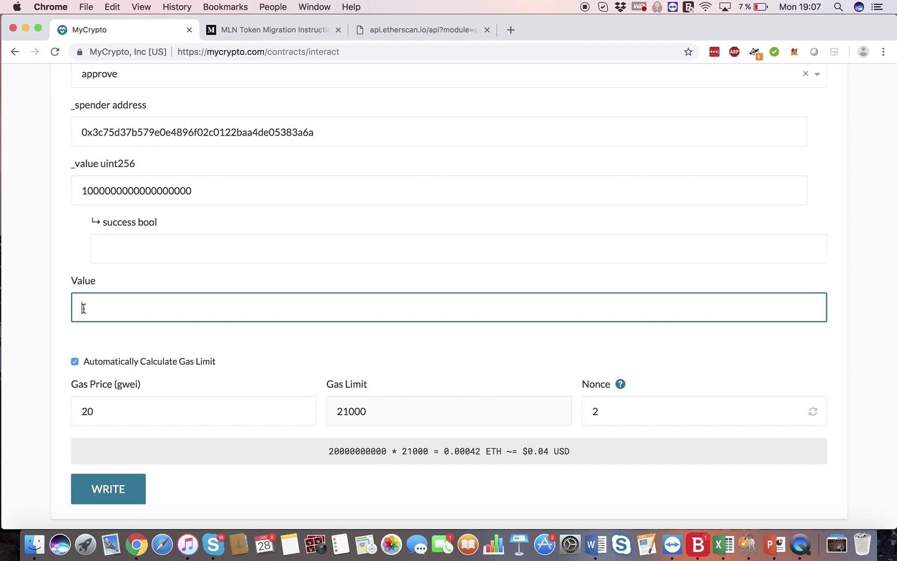
scroll(84, 308, "down", 3)
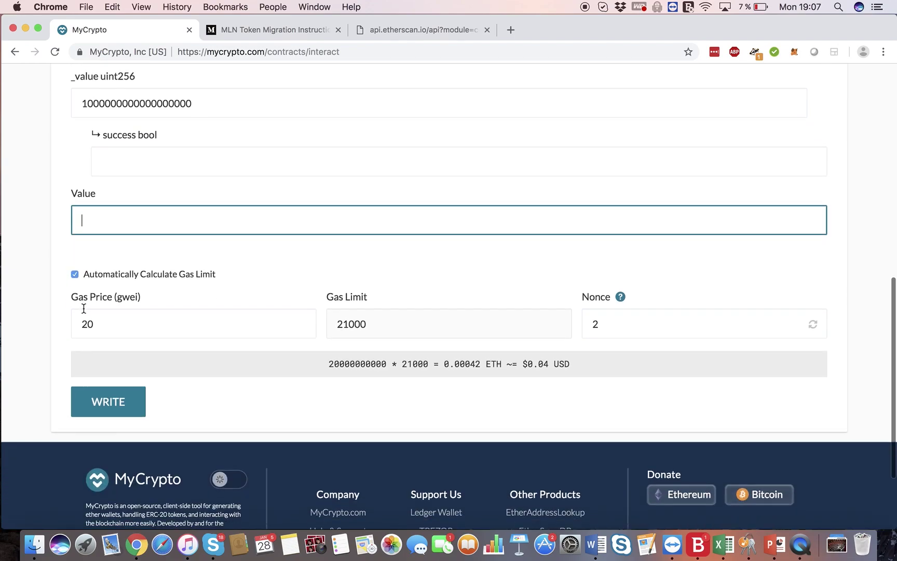
left_click(111, 403)
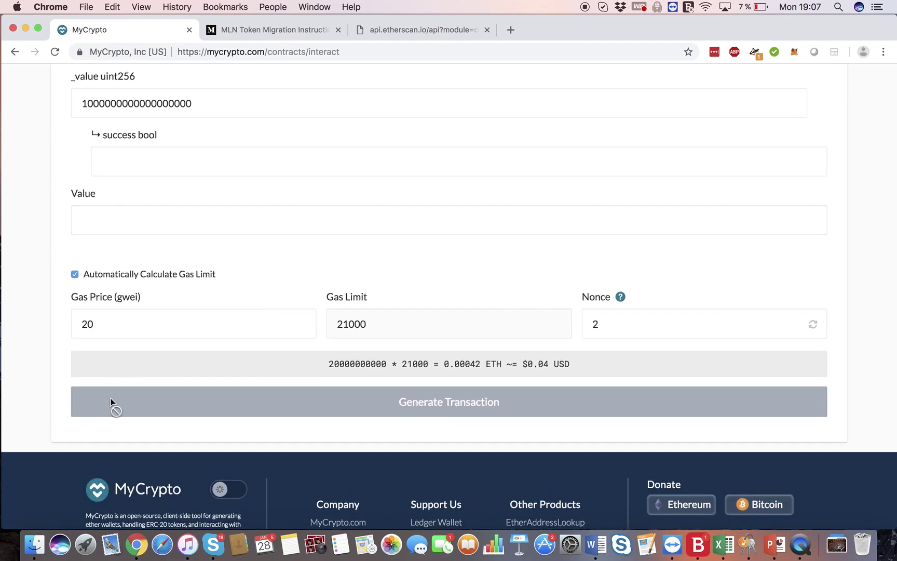
left_click(428, 404)
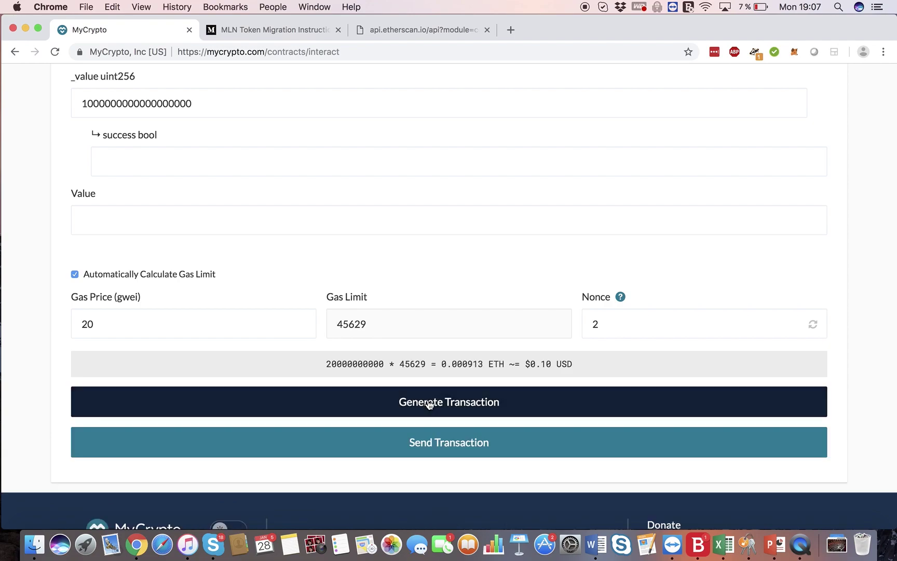
Send and confirm the approve transaction, submit it in MetaMask, and close the Etherscan Success page
left_click(431, 441)
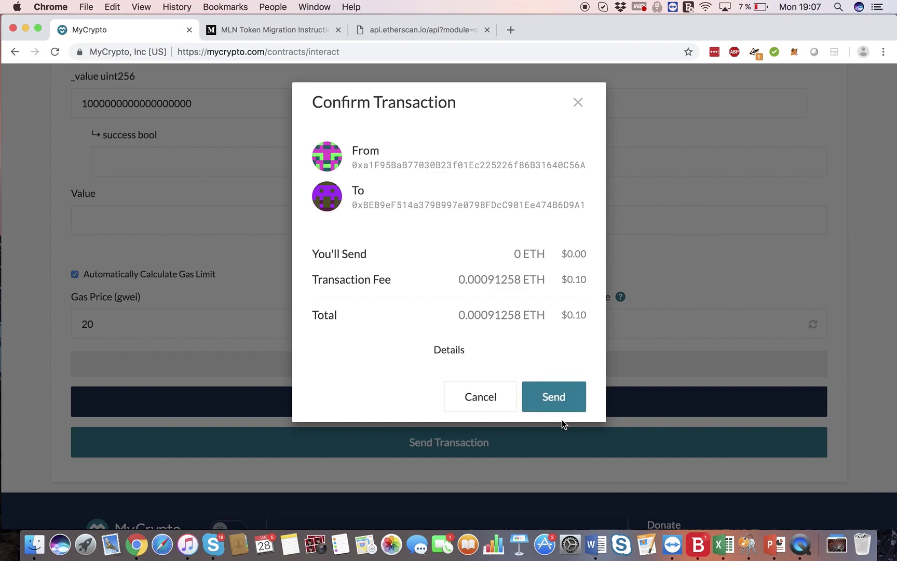
left_click(559, 399)
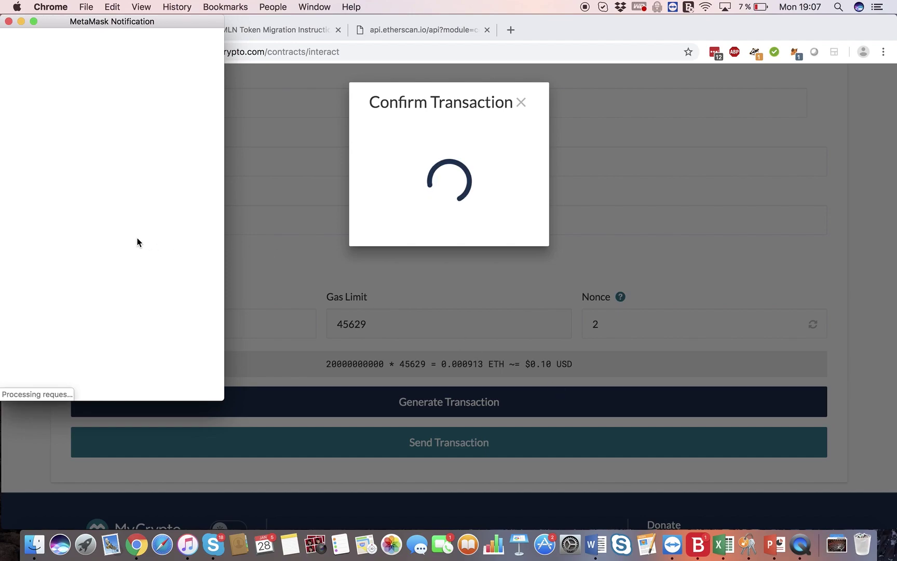
left_click(136, 252)
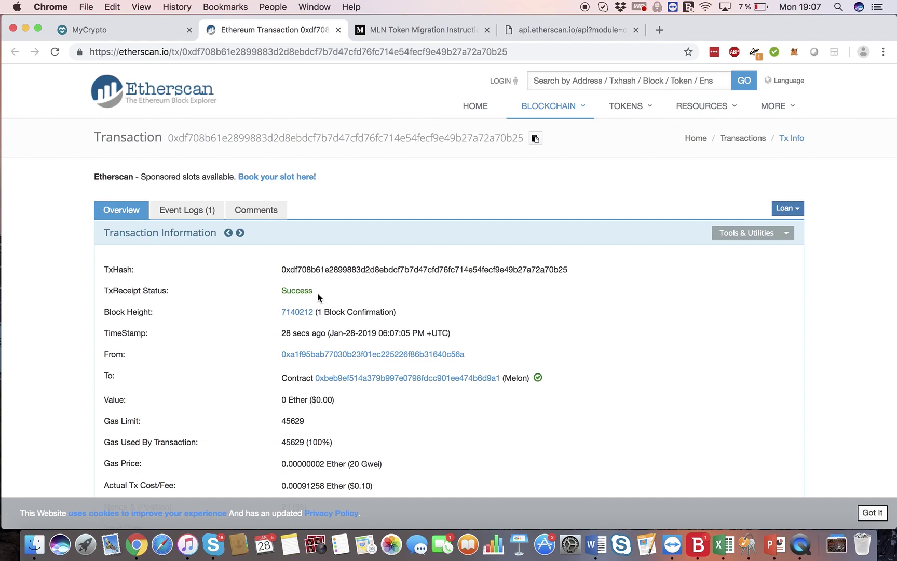
scroll(319, 297, "down", 2)
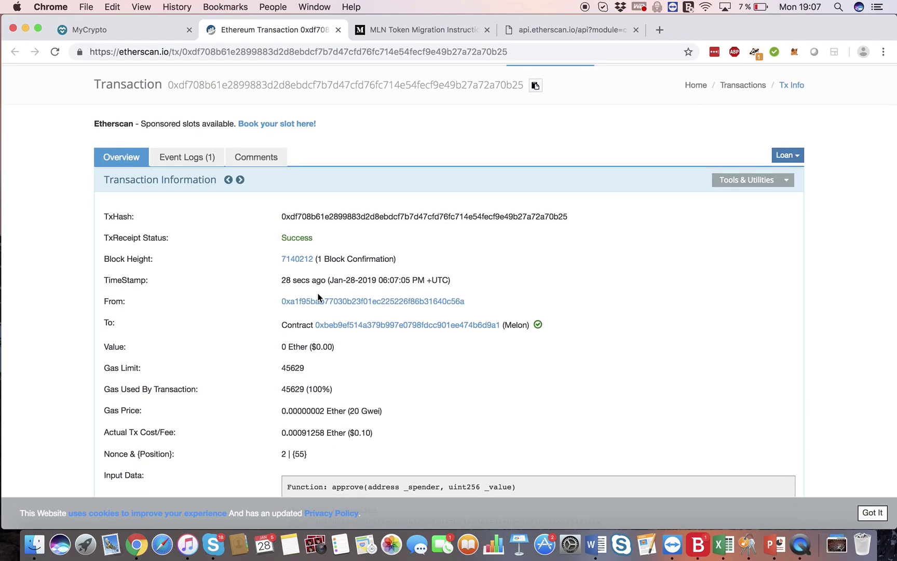
left_click(339, 30)
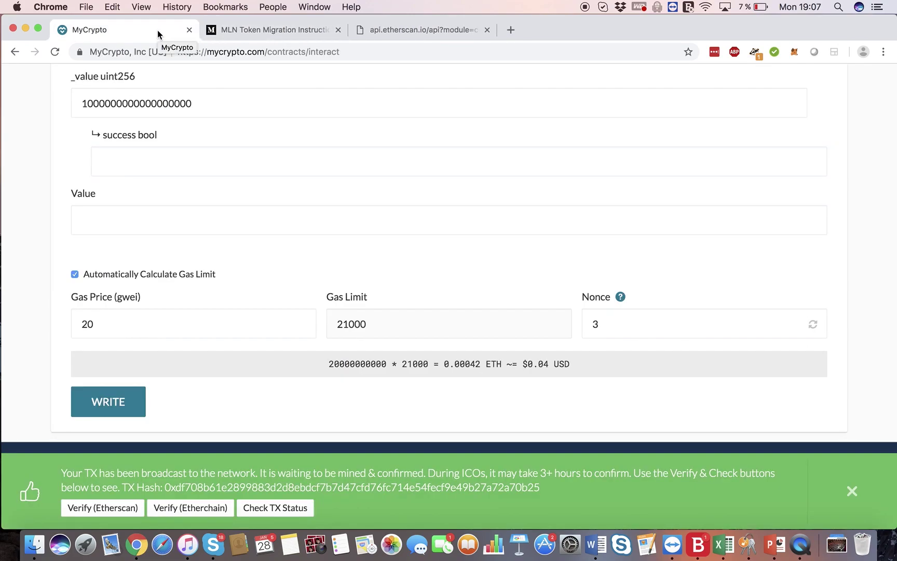
Reload mycrypto.com and open Tools > Interact with Contracts with a blank Custom form
left_click(268, 56)
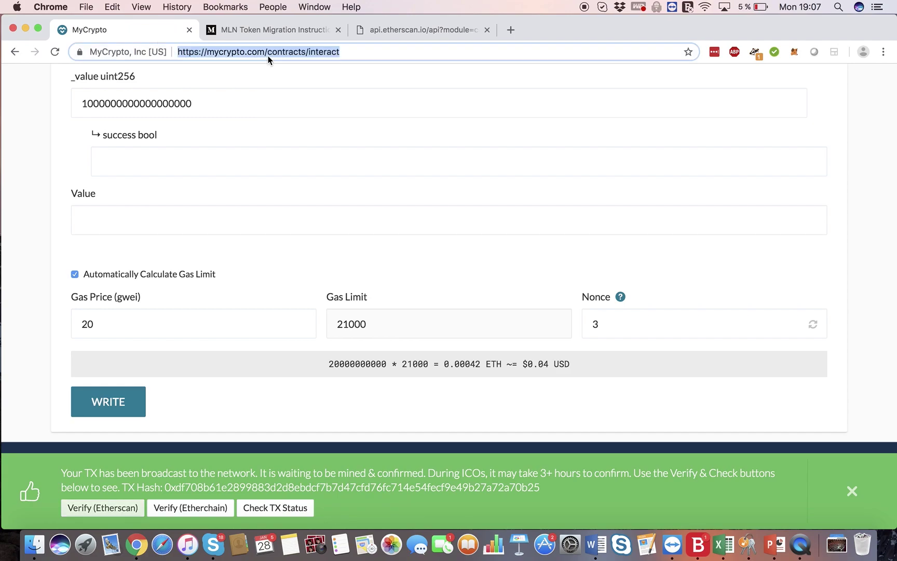
type("my")
key("Return")
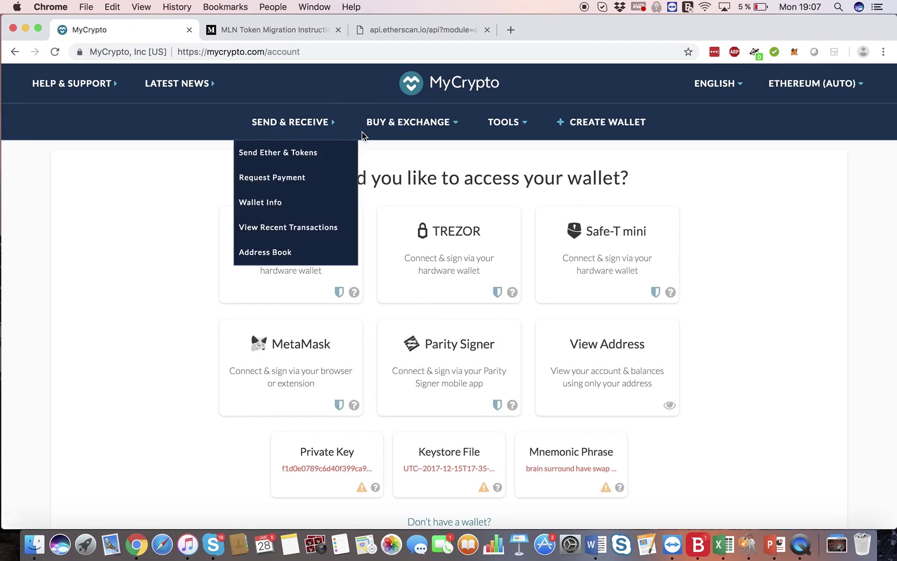
mouse_move(506, 122)
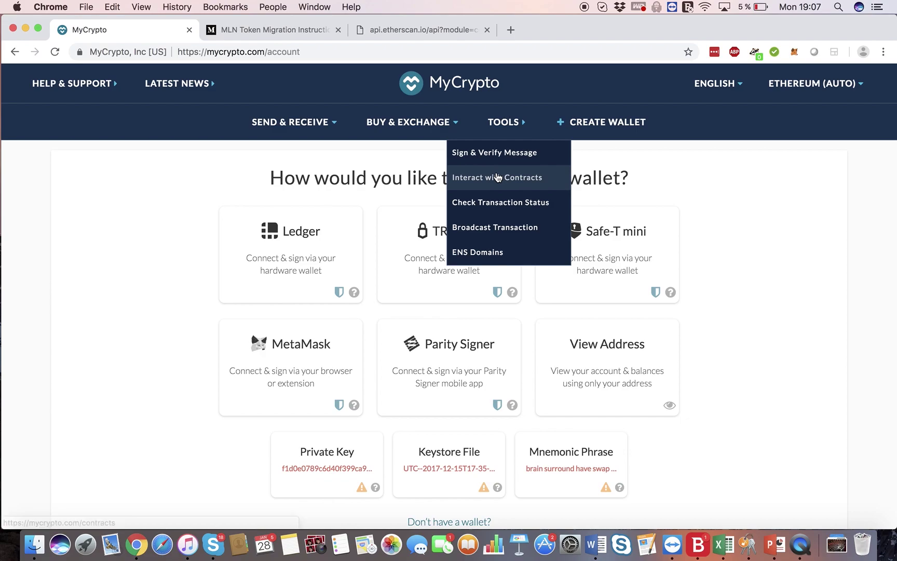
left_click(519, 177)
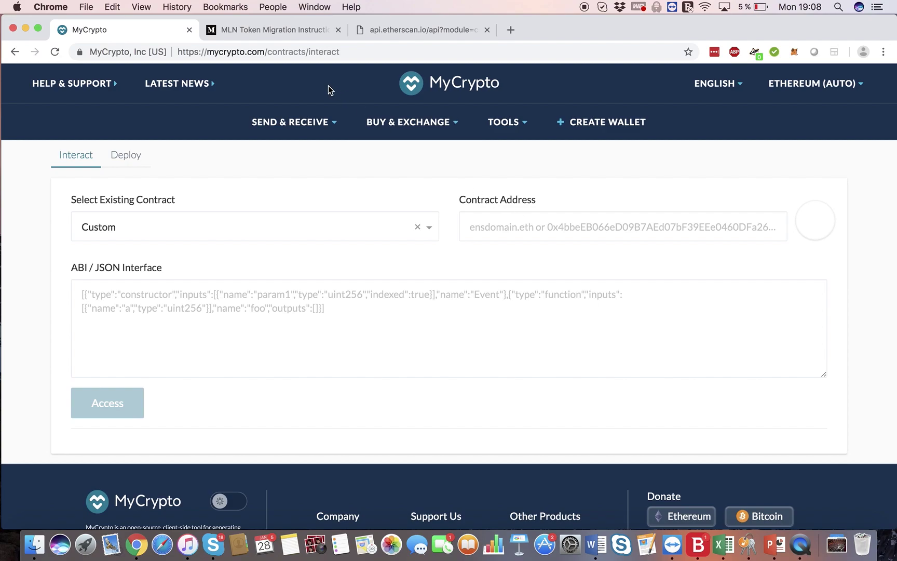
In the Medium guide's Part II Step 2, select the migration contract address 0x3c75d37b579e0e4896f02c0122baa4de05383a6a
left_click(266, 31)
scroll(416, 388, "down", 20)
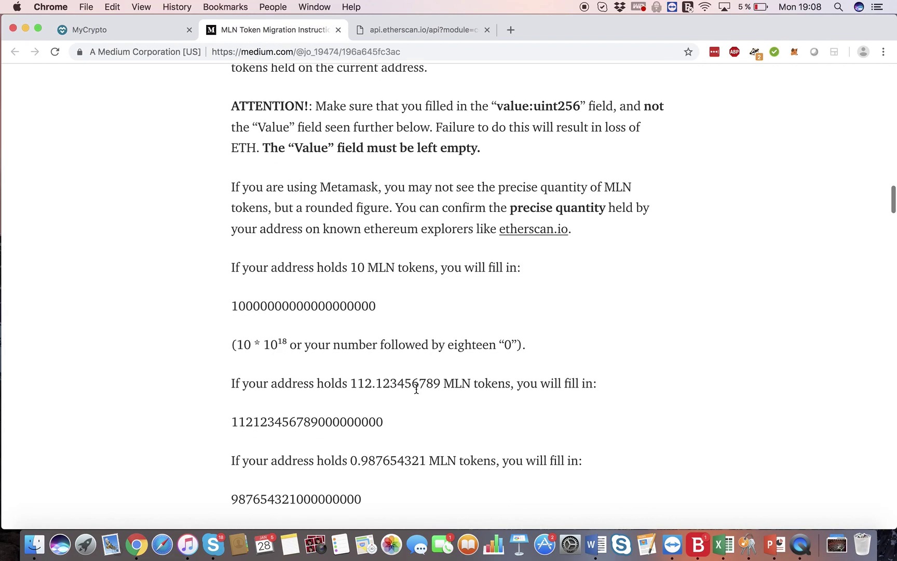
scroll(419, 375, "down", 5)
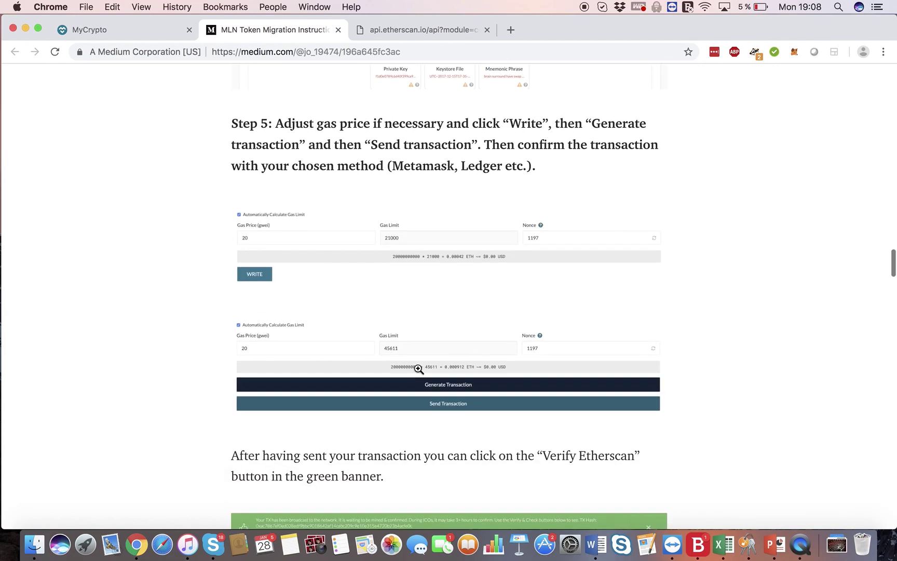
scroll(419, 369, "down", 10)
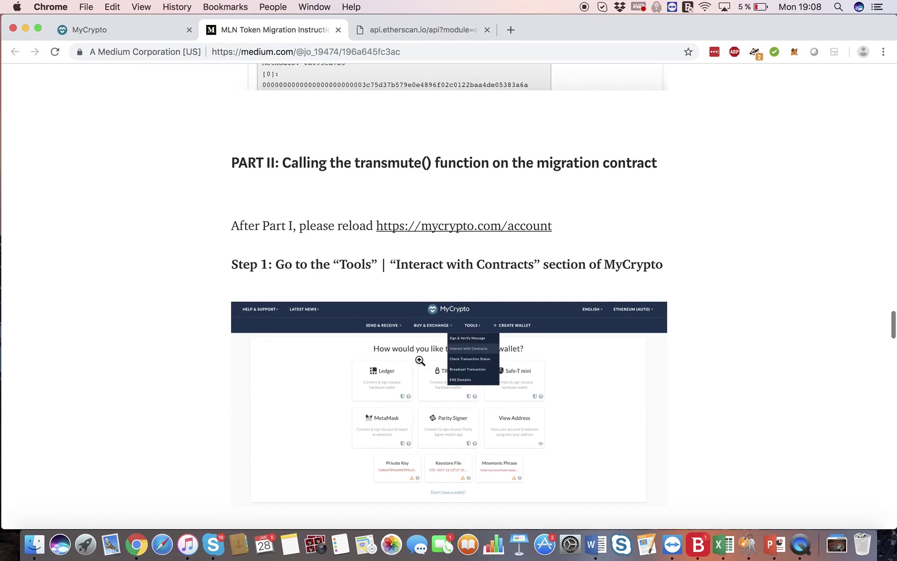
scroll(349, 318, "down", 11)
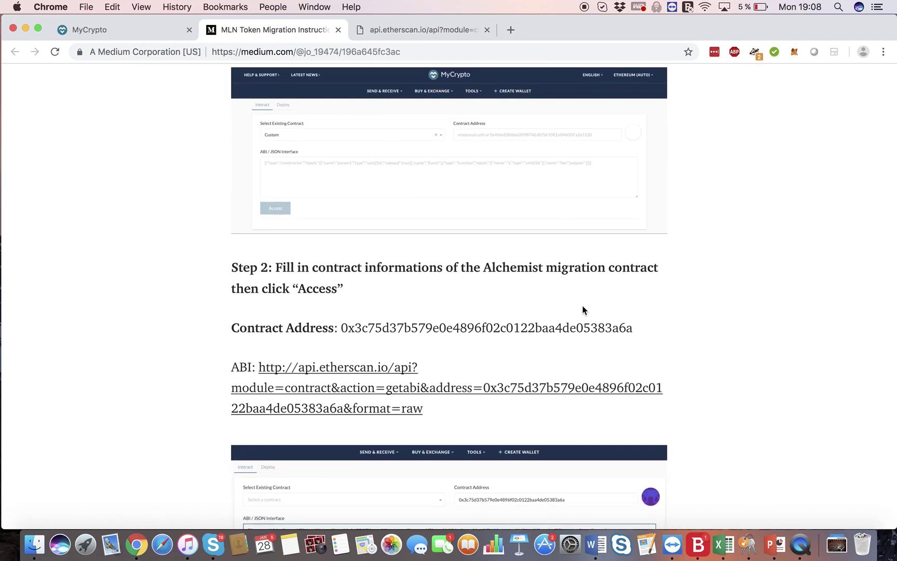
left_click_drag(641, 326, 343, 330)
key("super+c")
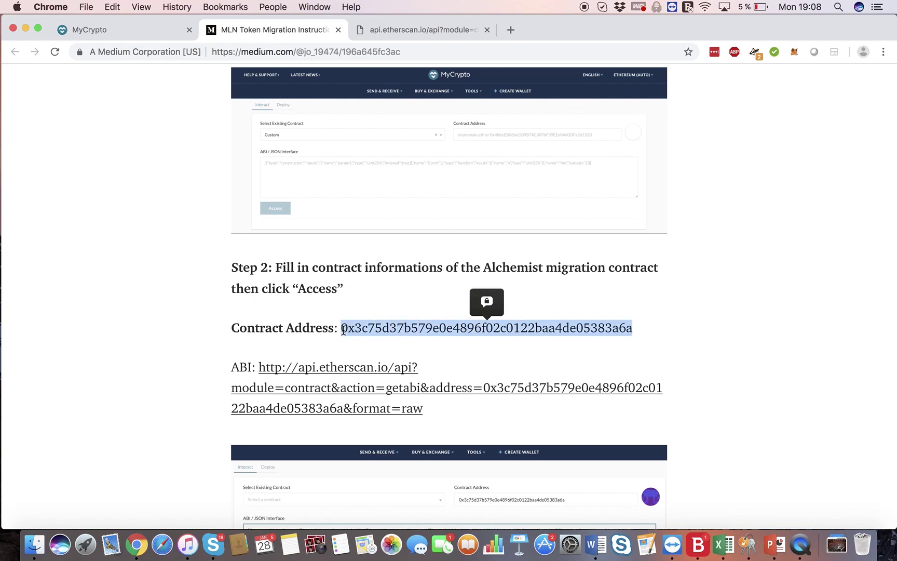
Paste the migration contract address into Contract Address and dismiss the upgrade notification
left_click(119, 39)
left_click(503, 224)
key("super+v")
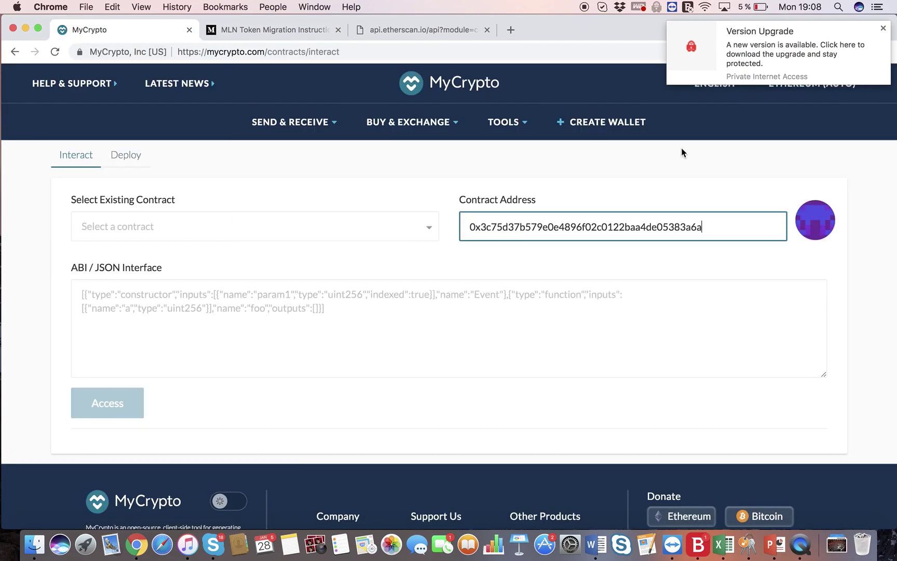
left_click(883, 28)
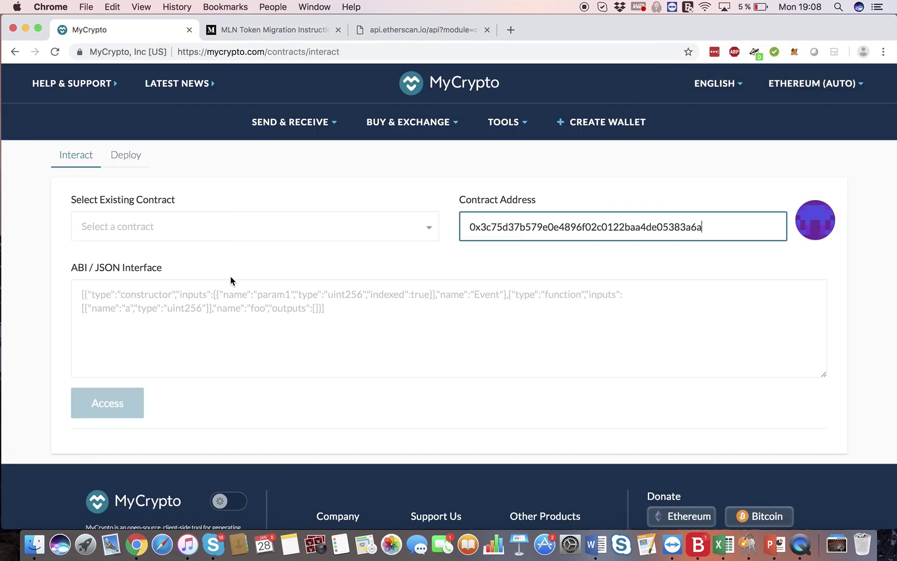
Copy the migration contract's ABI JSON from Etherscan into the ABI / JSON Interface box
left_click(267, 30)
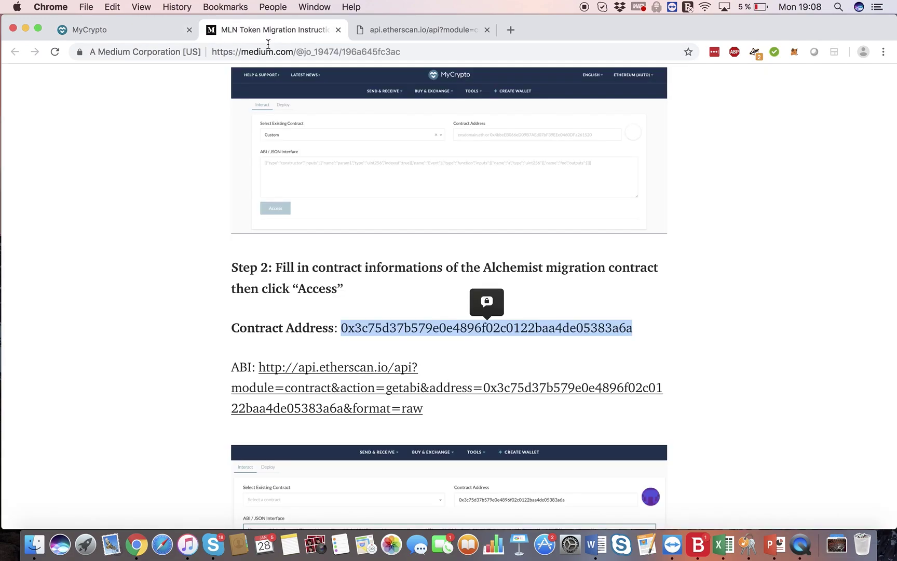
scroll(296, 292, "down", 2)
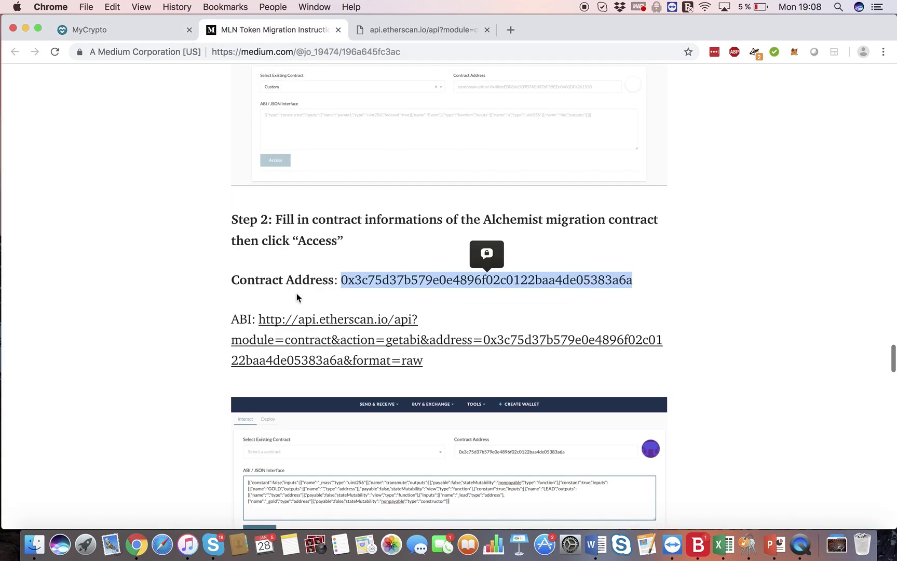
left_click(317, 322)
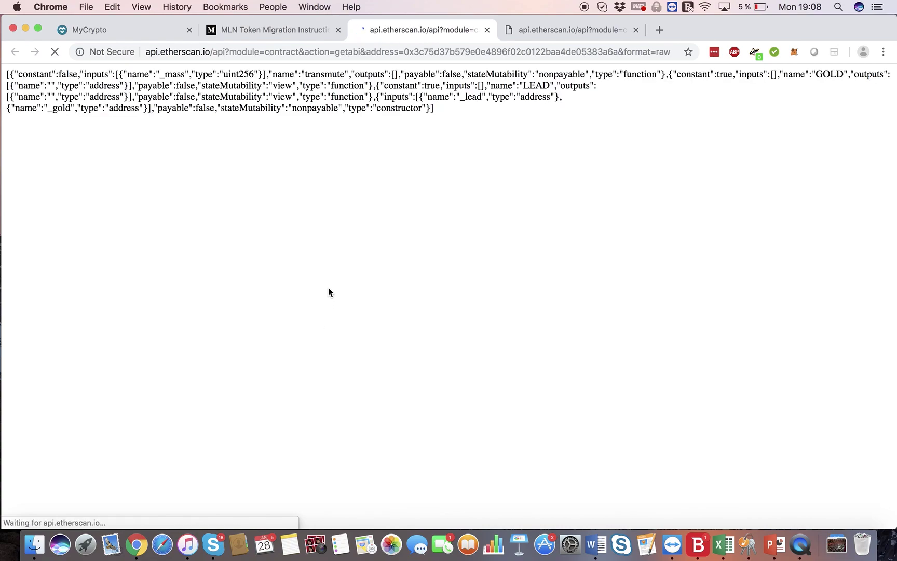
left_click_drag(481, 126, 31, 63)
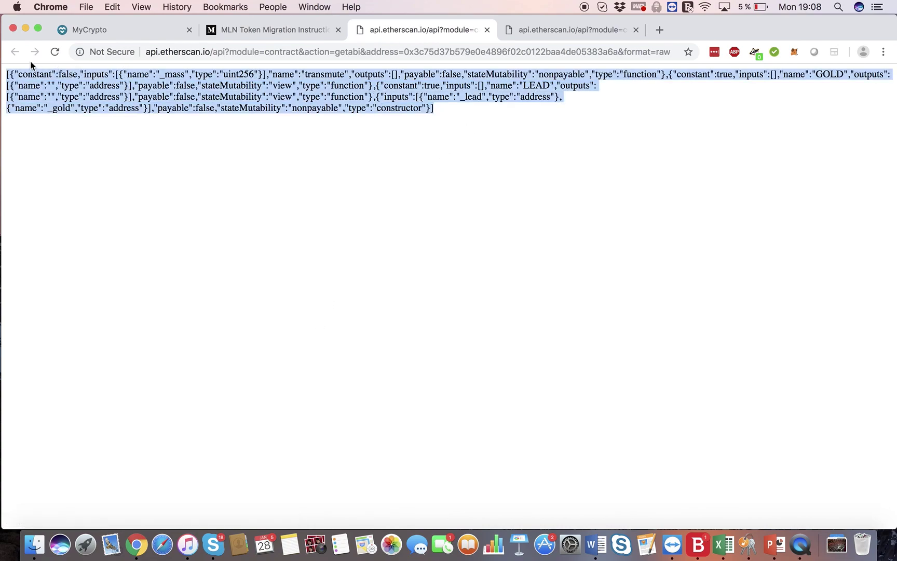
key("super+c")
left_click(94, 22)
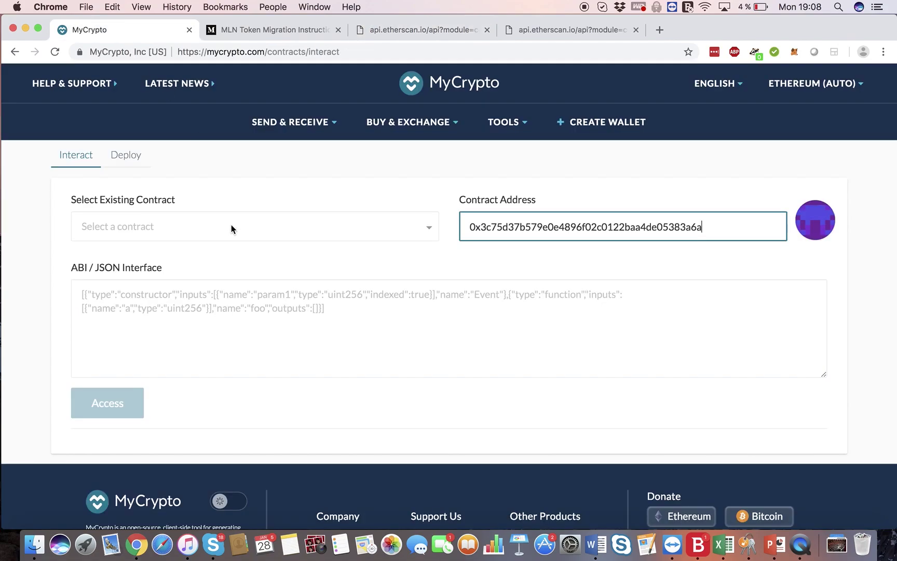
left_click(197, 294)
key("super+v")
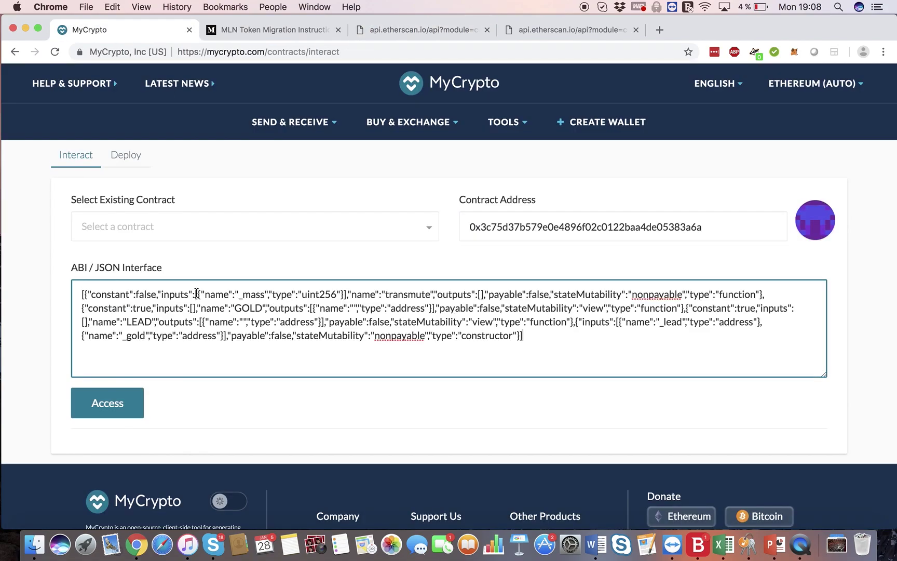
Access the migration contract and choose its transmute function
left_click(124, 402)
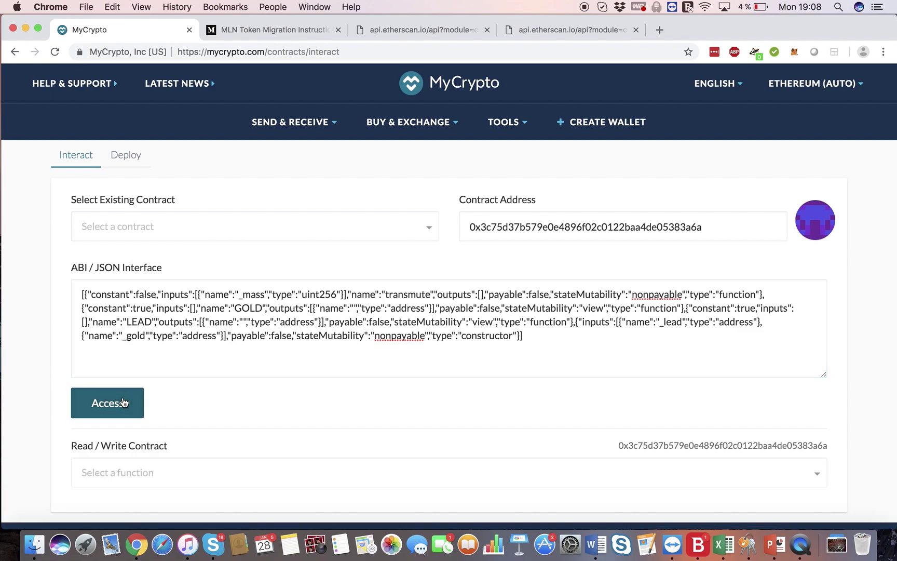
scroll(234, 394, "down", 3)
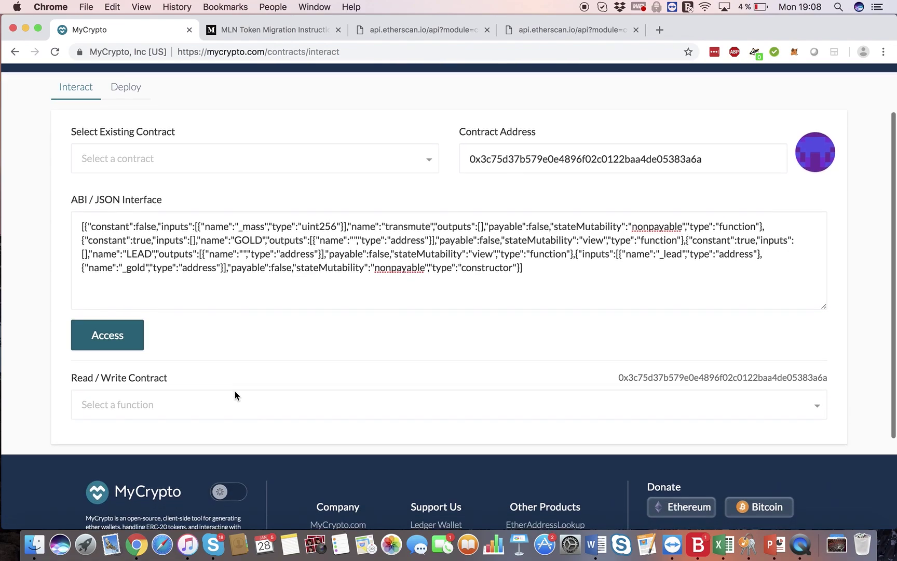
left_click(181, 404)
left_click(139, 435)
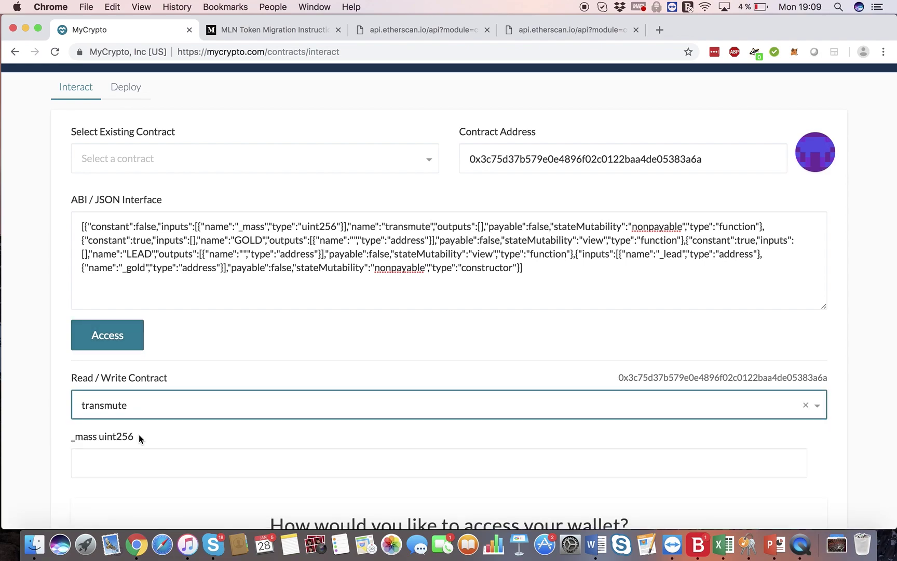
scroll(228, 348, "down", 1)
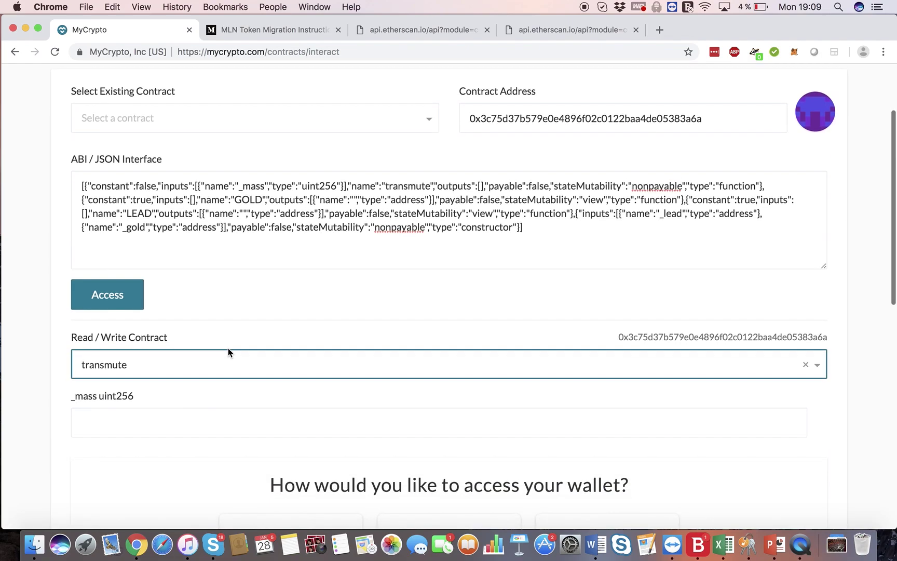
left_click(120, 415)
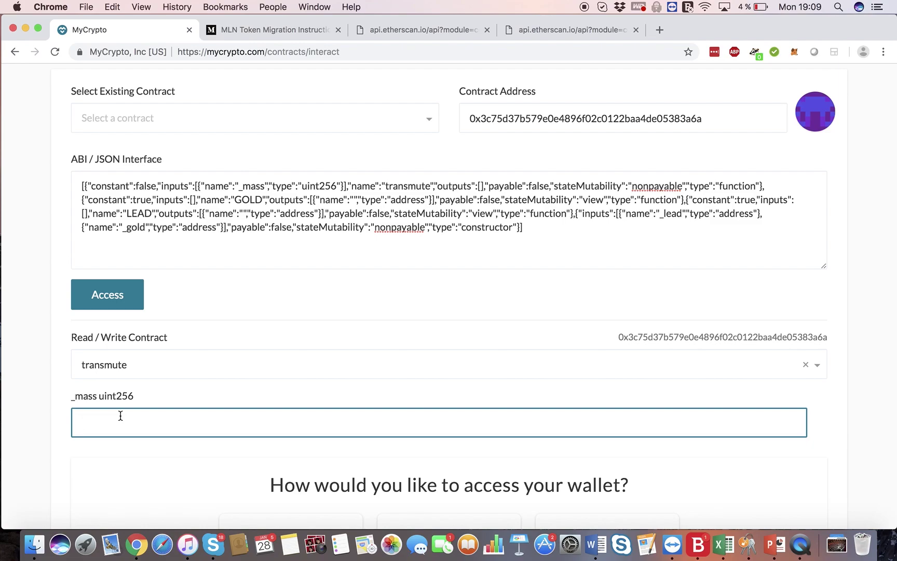
type("1000000000000000000")
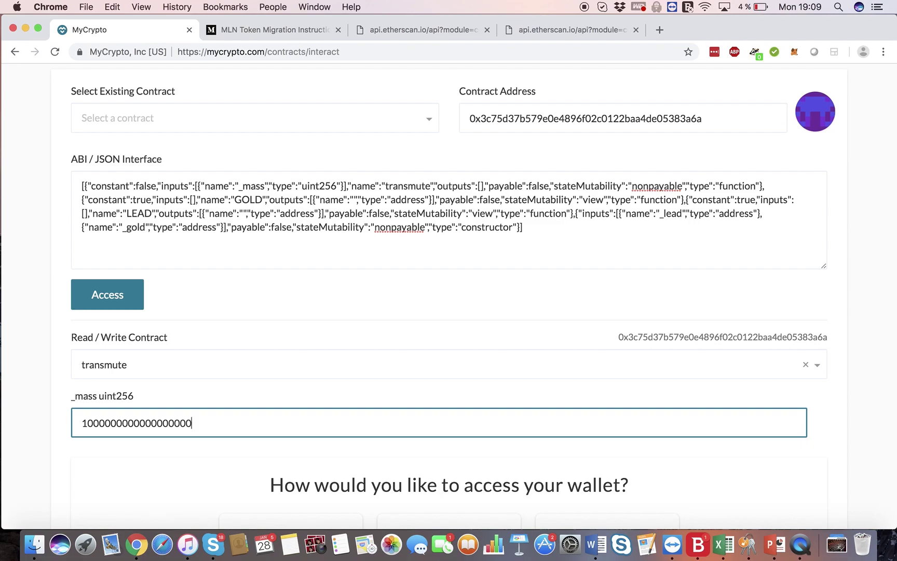
scroll(168, 395, "down", 3)
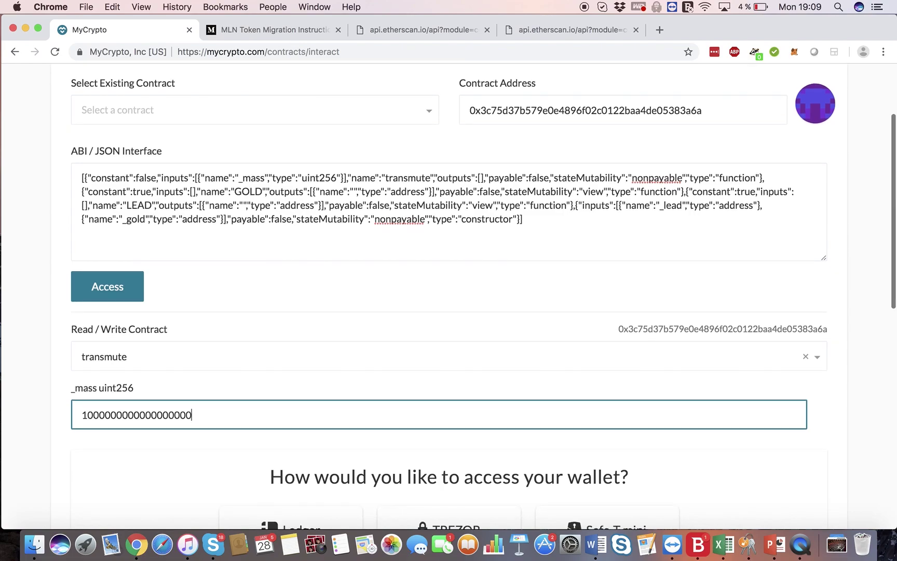
scroll(350, 384, "down", 3)
scroll(350, 387, "down", 1)
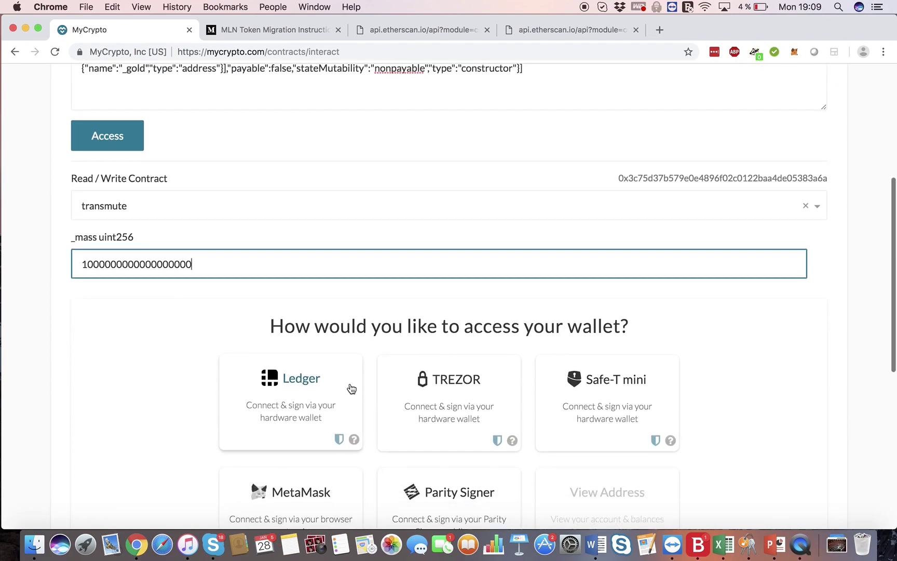
scroll(352, 389, "down", 4)
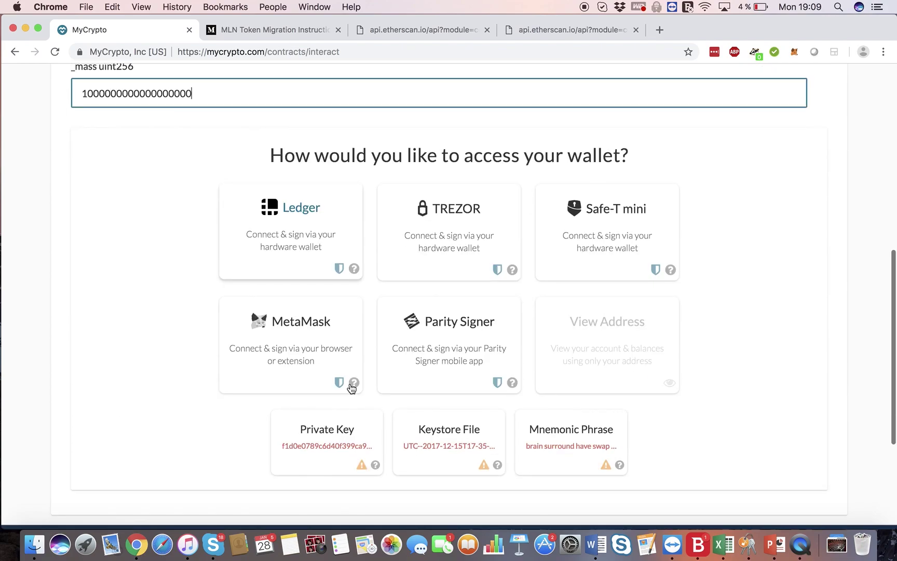
Connect the wallet via MetaMask, leaving the Value amount empty
left_click(298, 345)
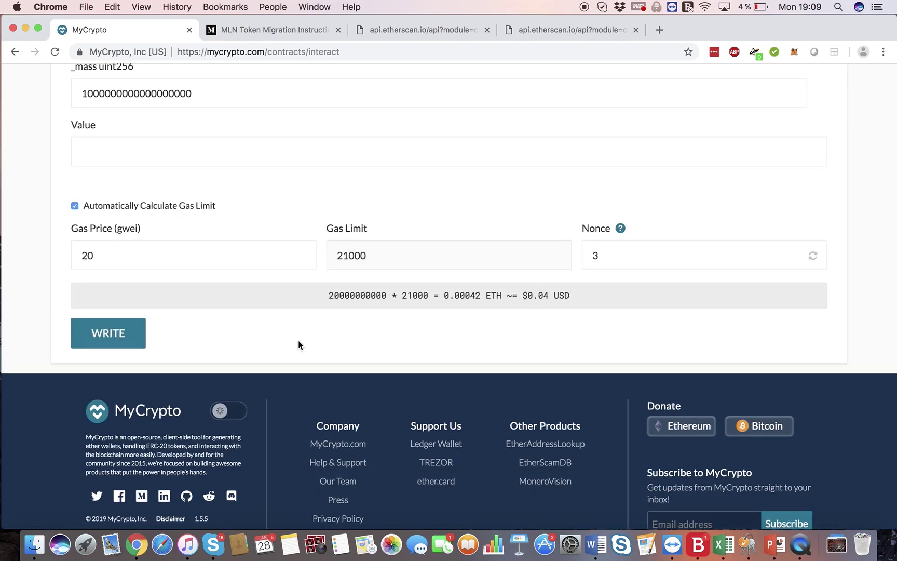
scroll(298, 340, "up", 3)
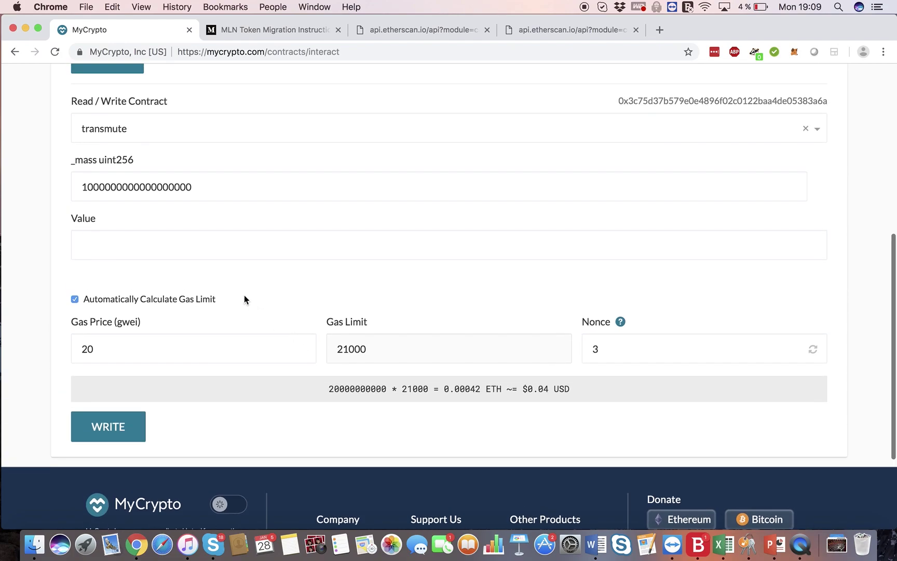
left_click(169, 240)
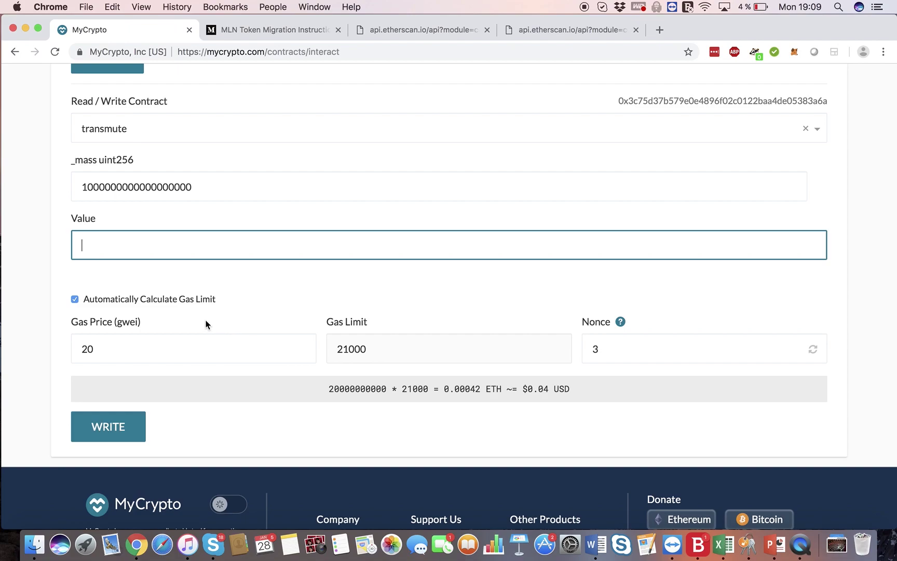
Turn off automatic gas calculation and replace the 21000 gas limit with 100000
left_click(74, 299)
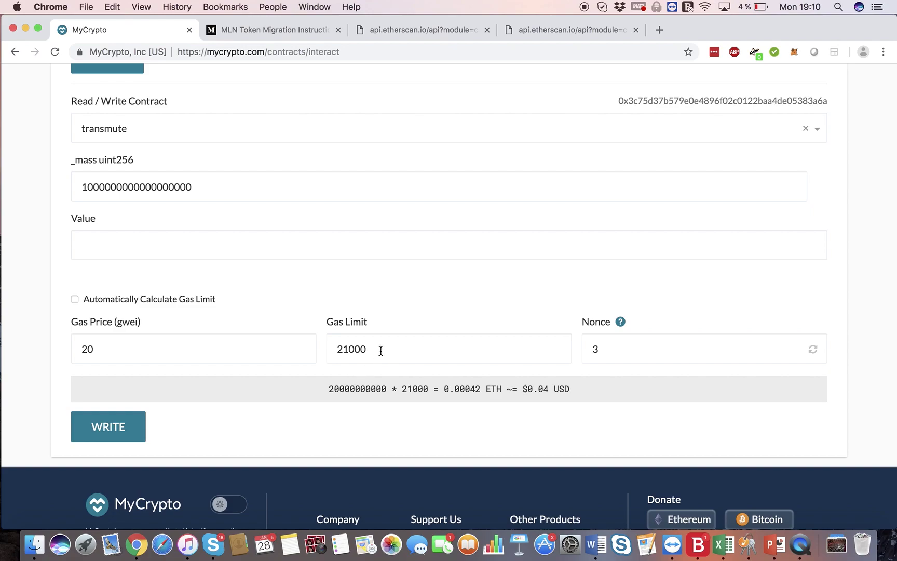
left_click_drag(379, 350, 332, 343)
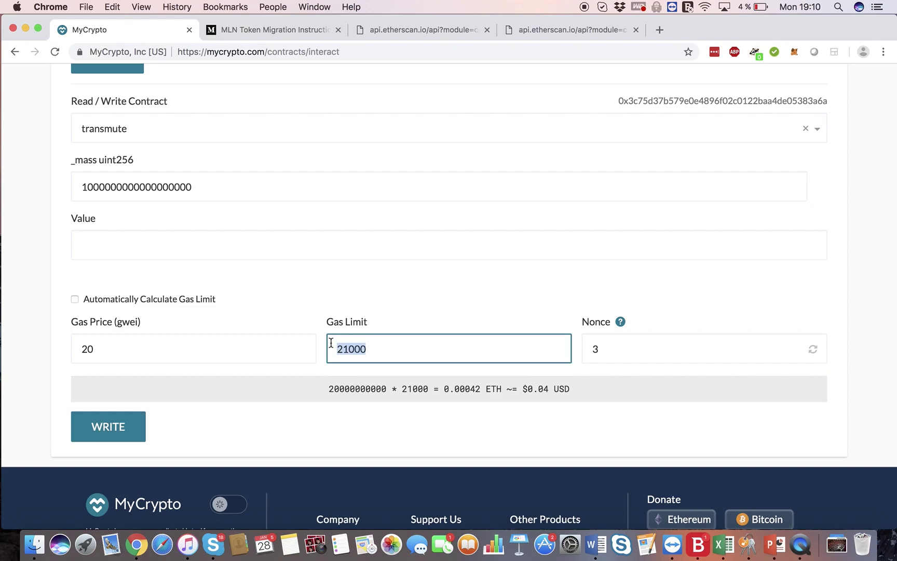
type("100000")
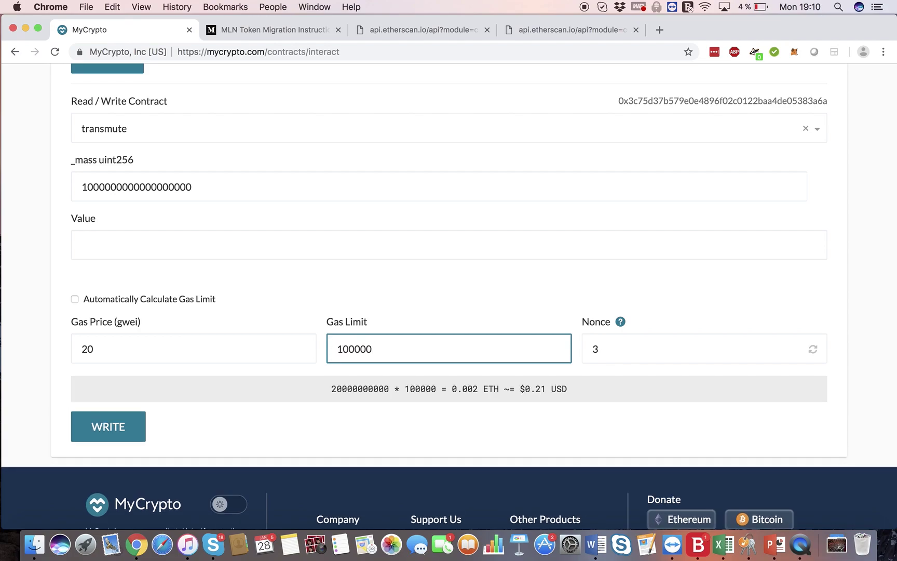
Write, generate and send the transmute transaction, confirming it and approving it in MetaMask
left_click(121, 436)
left_click(376, 436)
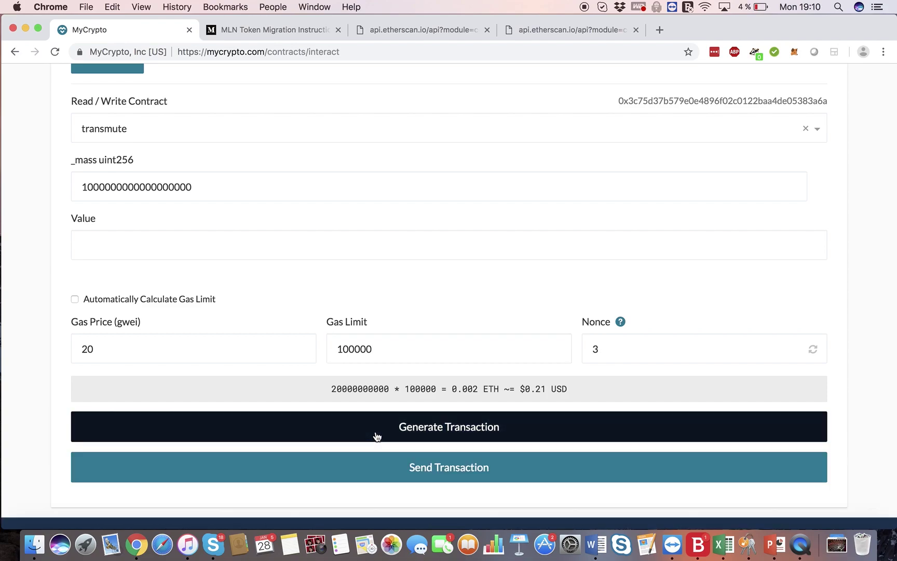
left_click(406, 464)
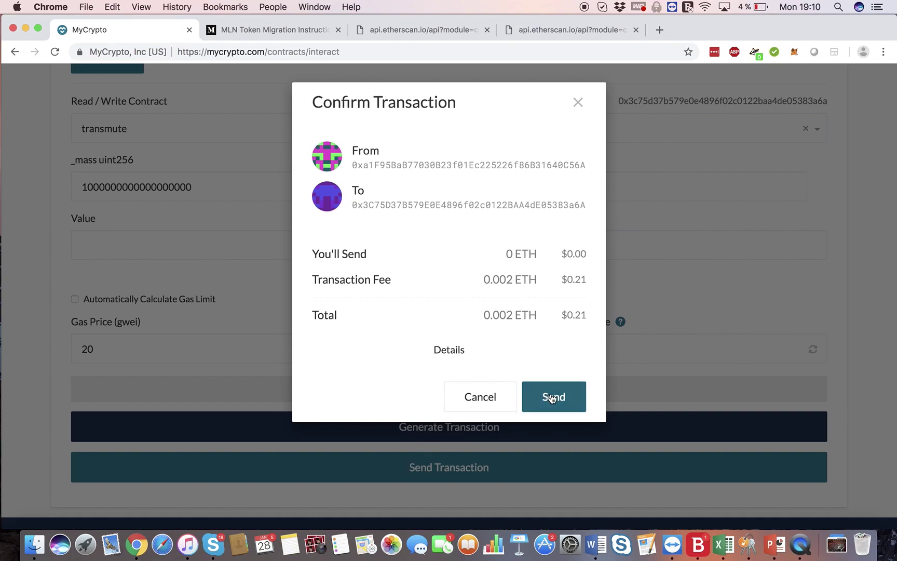
left_click(550, 399)
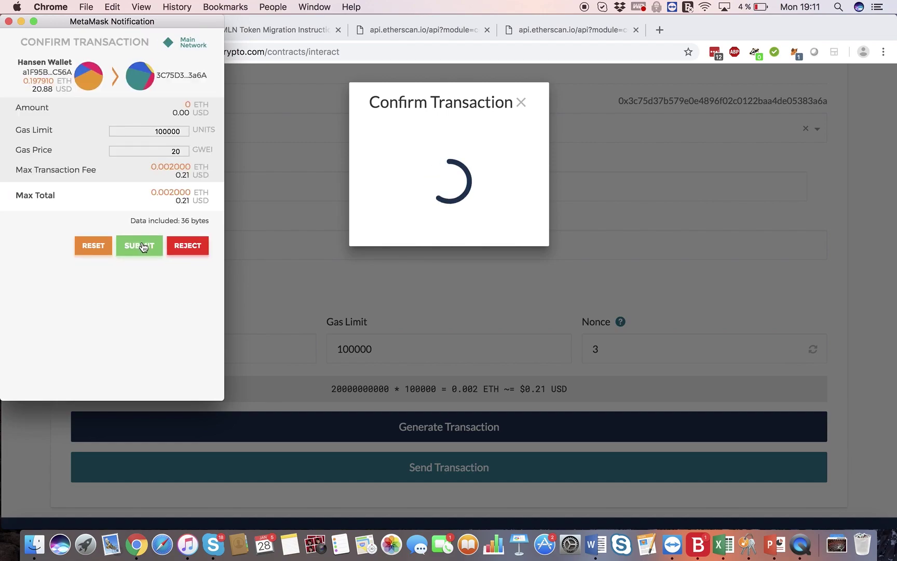
left_click(142, 247)
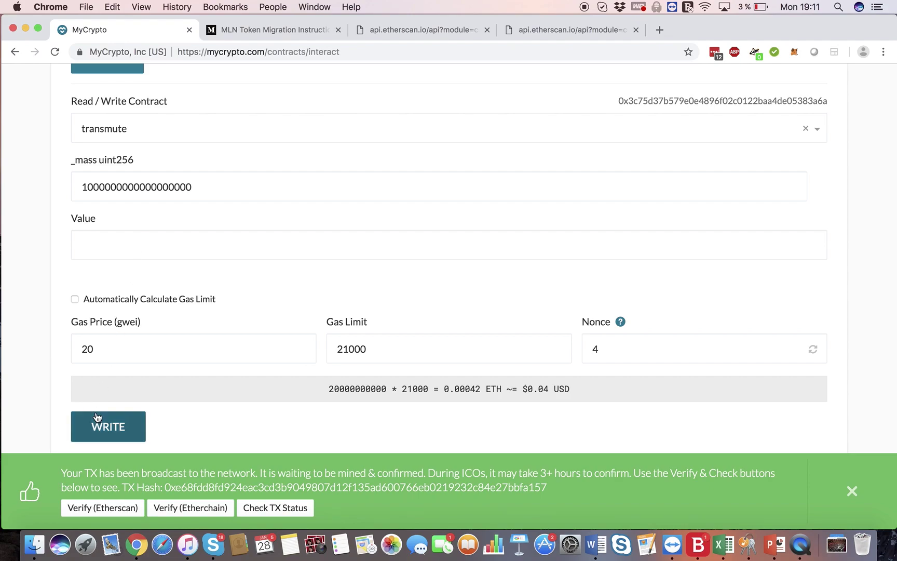
Open the transmute transaction on Etherscan and highlight its Success status
left_click(95, 514)
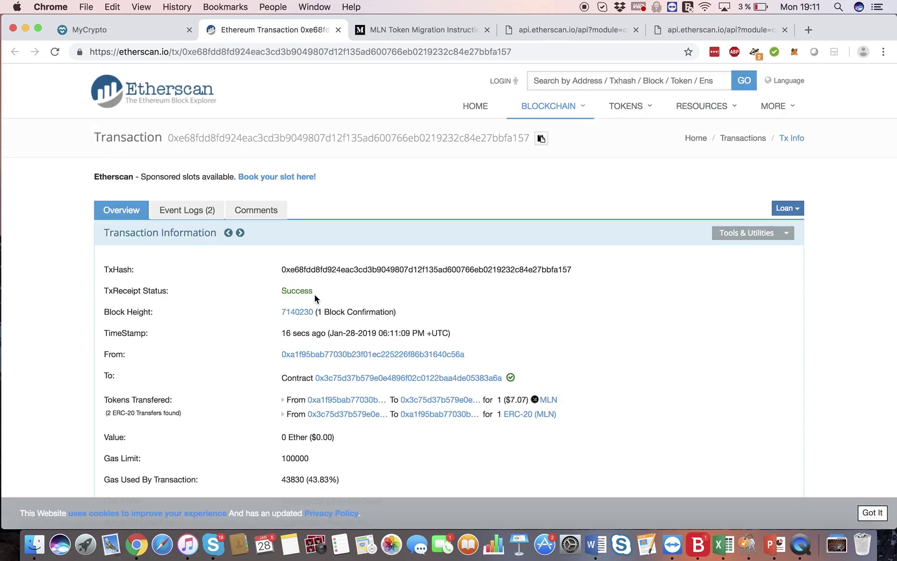
left_click_drag(321, 292, 279, 293)
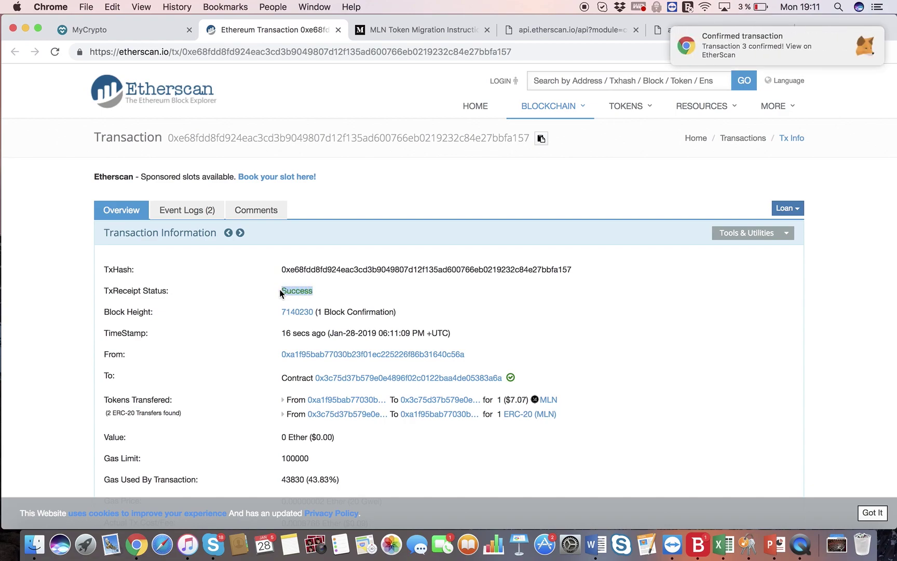
Return to the MLN Token Migration Instructions article and read through Steps 4–6 and the verification section
left_click(400, 29)
scroll(373, 282, "down", 10)
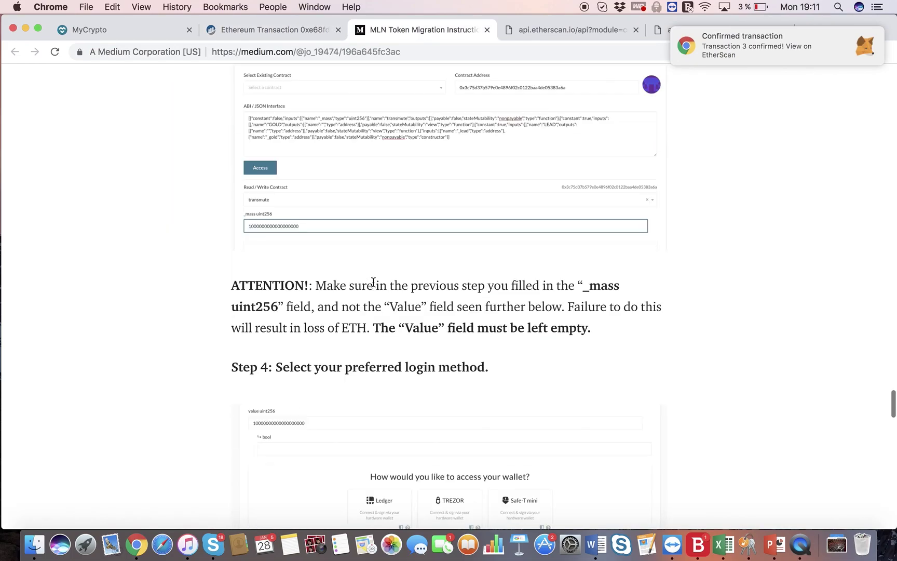
scroll(372, 282, "down", 15)
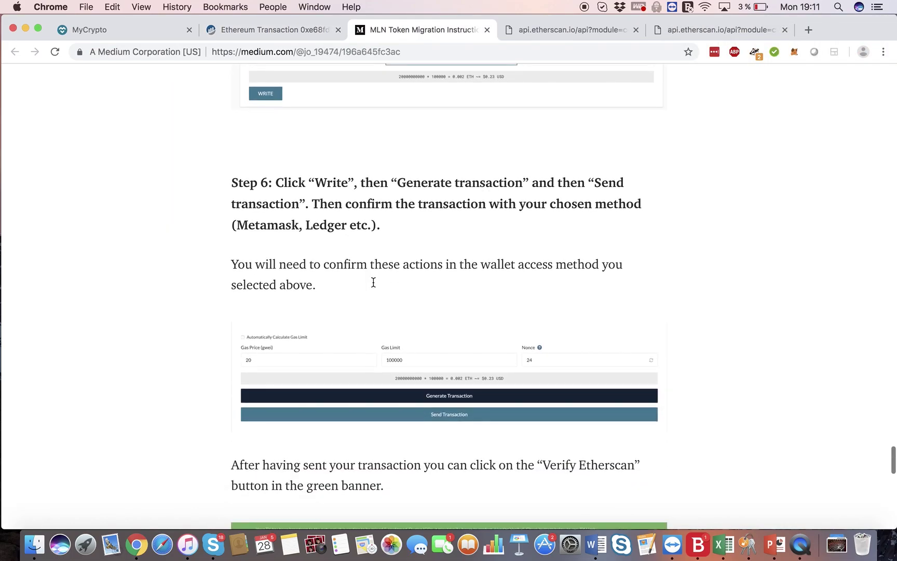
scroll(373, 282, "down", 10)
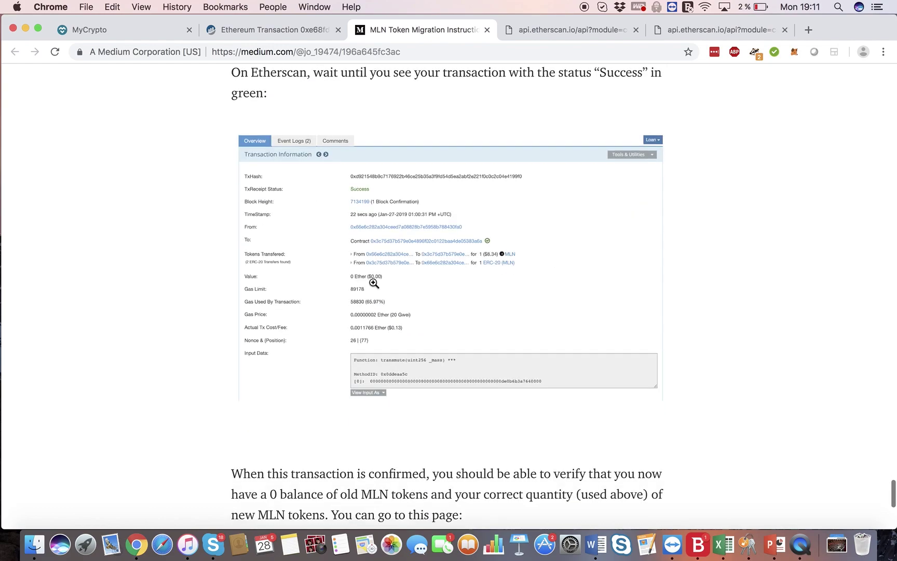
scroll(374, 283, "up", 12)
scroll(374, 283, "down", 6)
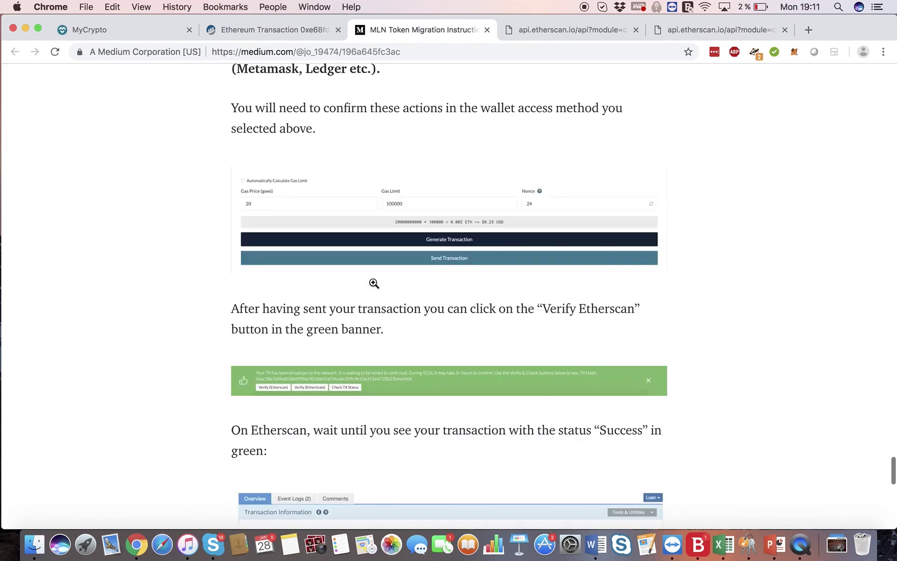
scroll(374, 283, "down", 10)
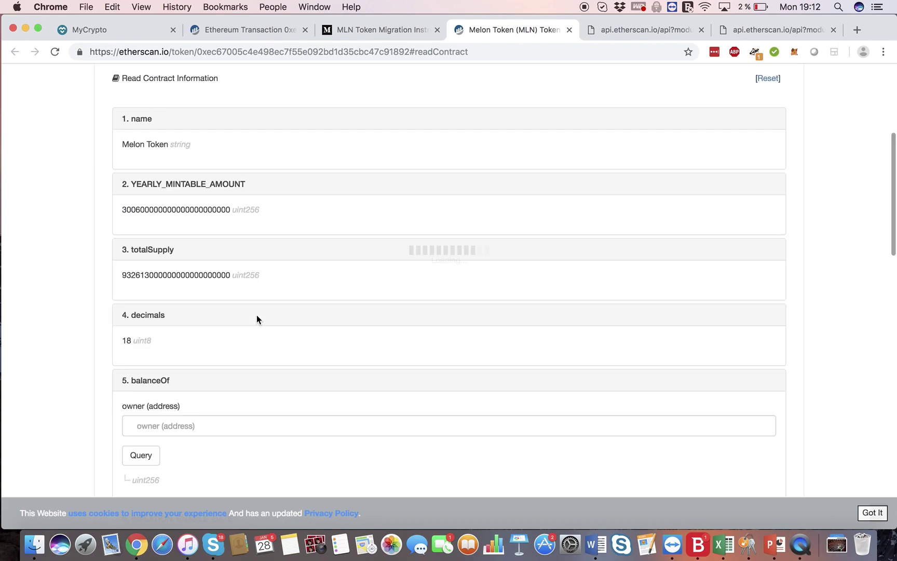
Copy the wallet address from MetaMask's account options
left_click(156, 423)
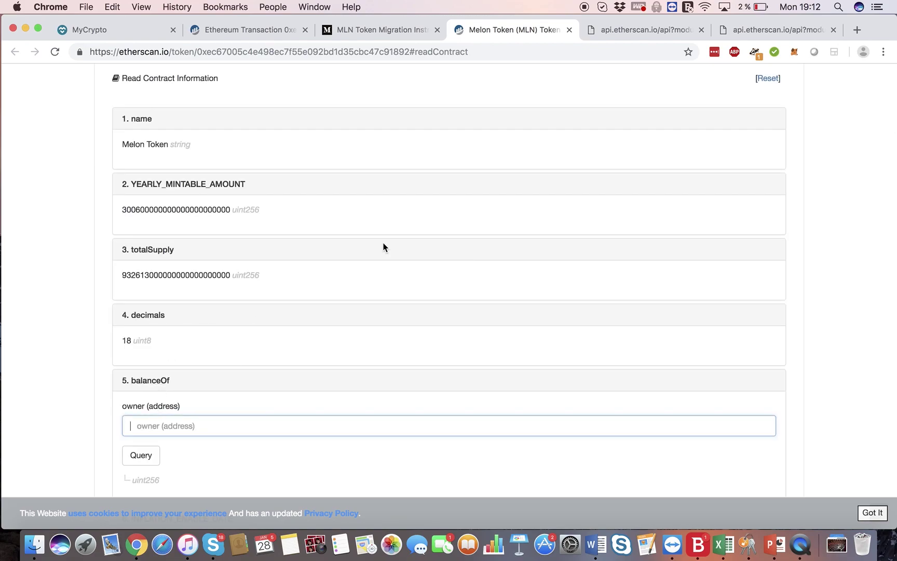
left_click(796, 53)
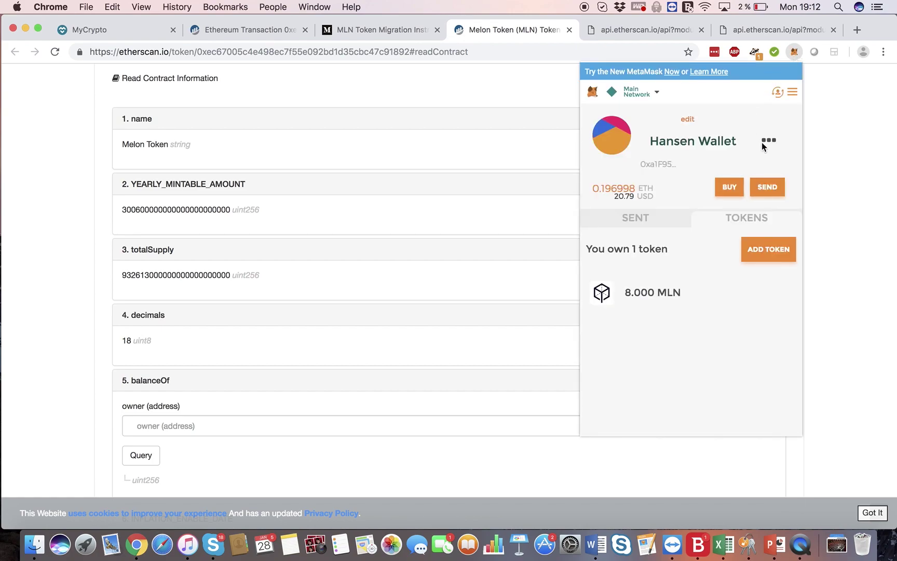
left_click(769, 140)
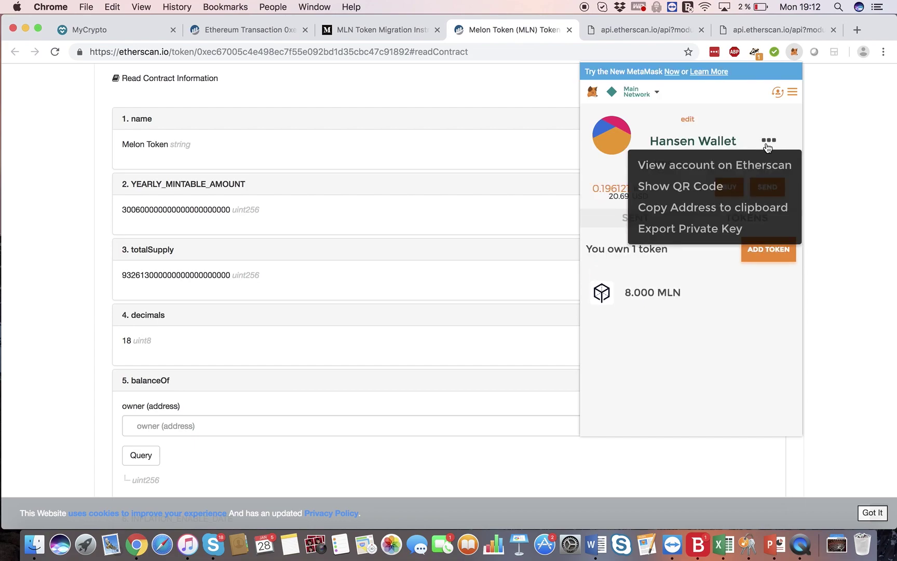
left_click(717, 210)
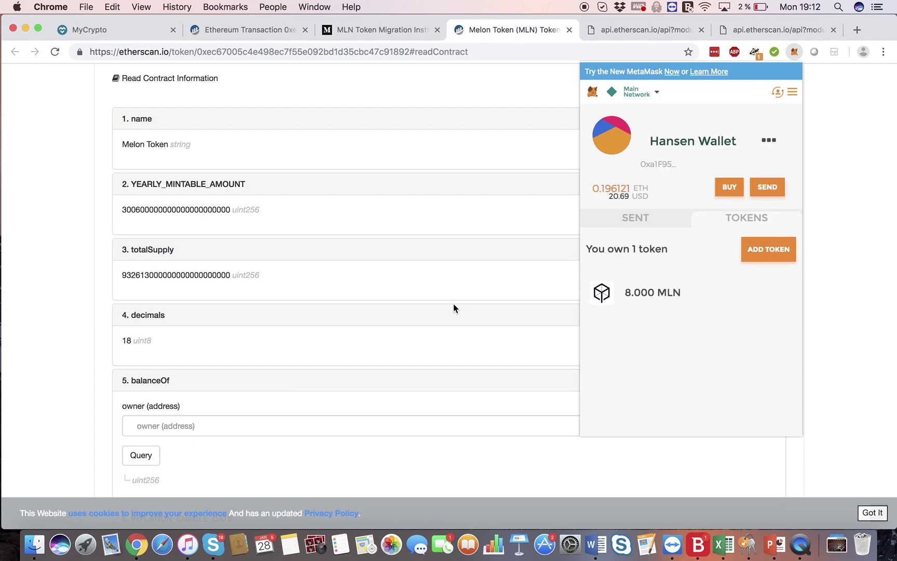
left_click(275, 425)
key("super+v")
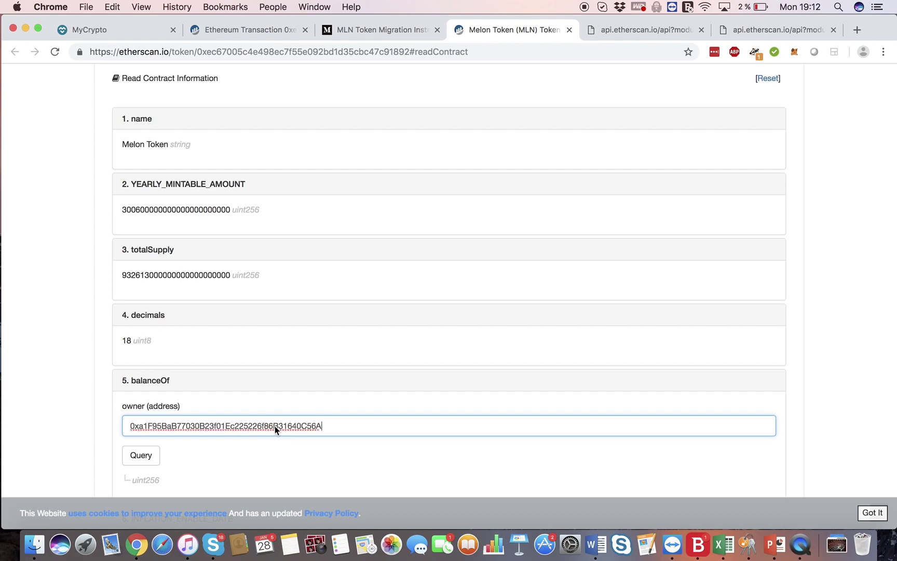
left_click(145, 457)
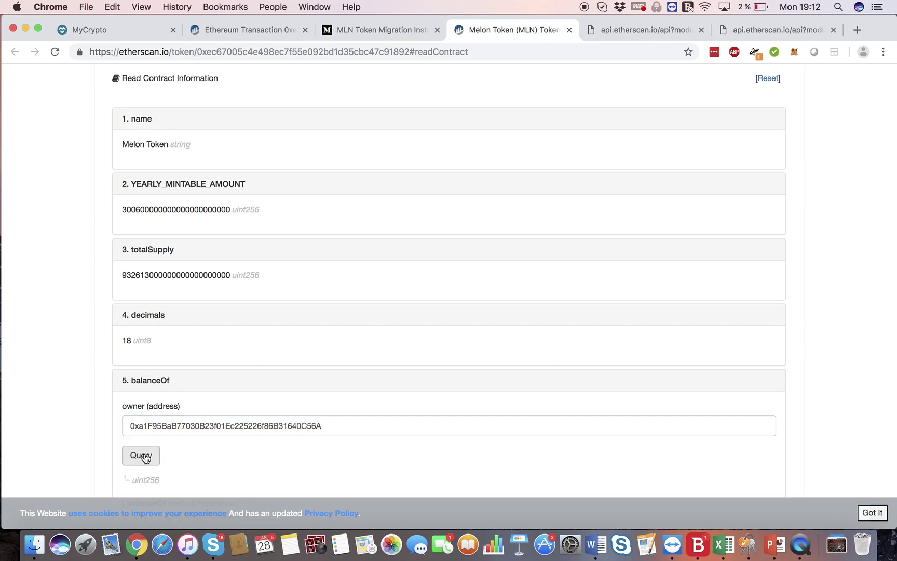
scroll(156, 462, "down", 5)
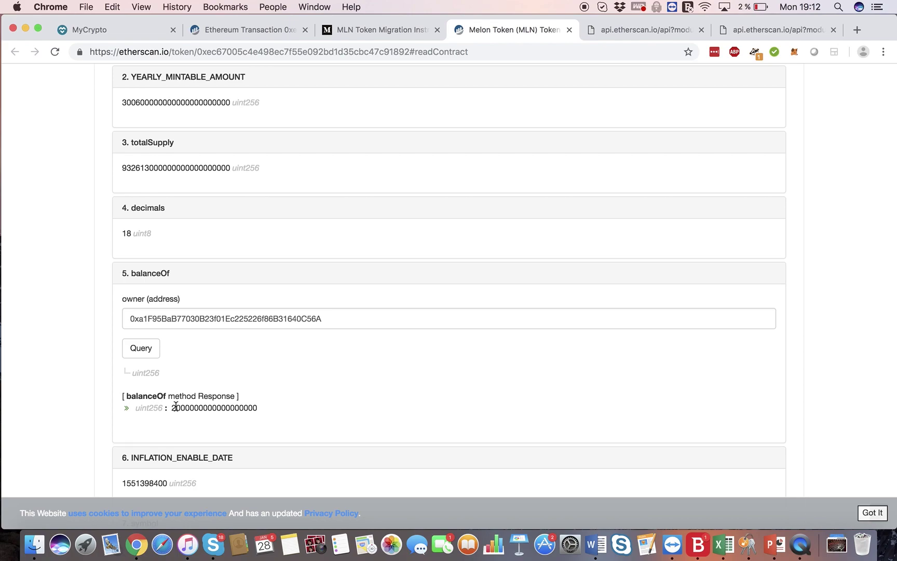
left_click_drag(176, 406, 173, 405)
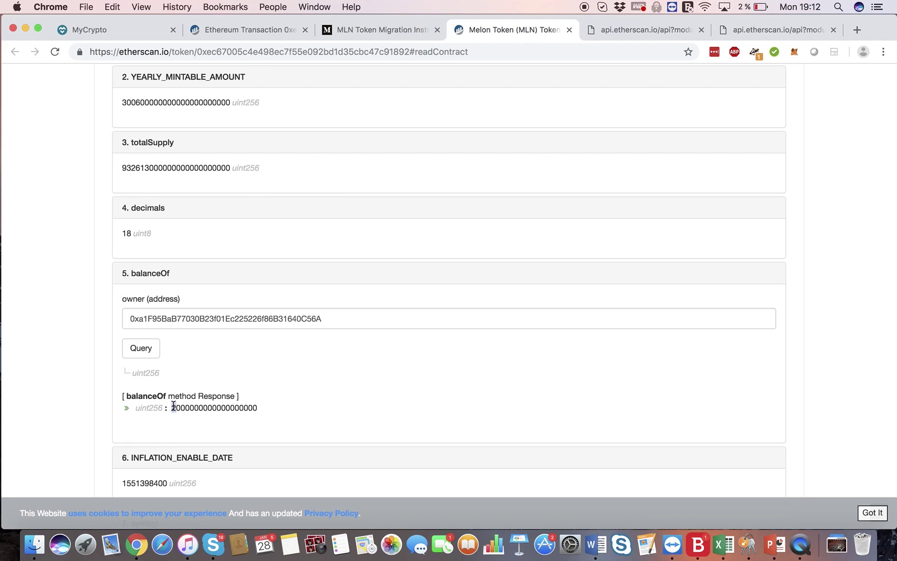